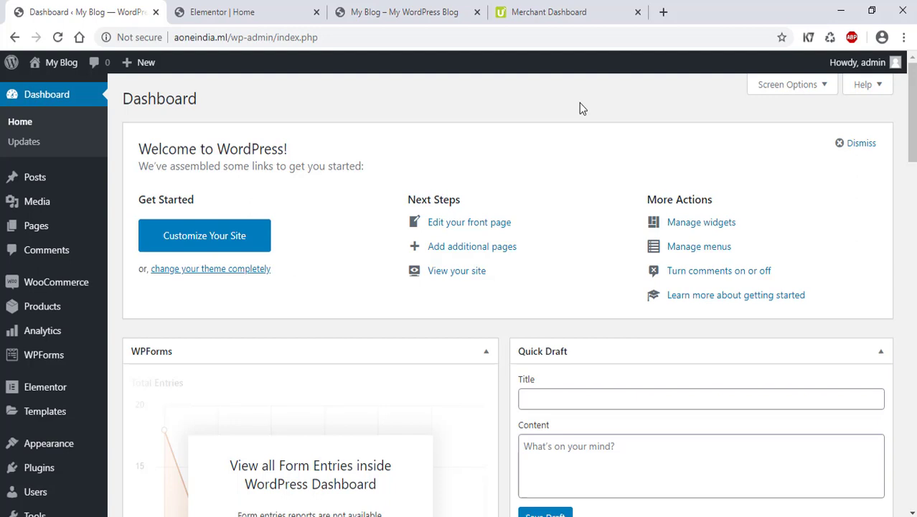
# - Switch to the My Blog site and look through its home page, including the door cards in the Services section
pyautogui.click(405, 13)
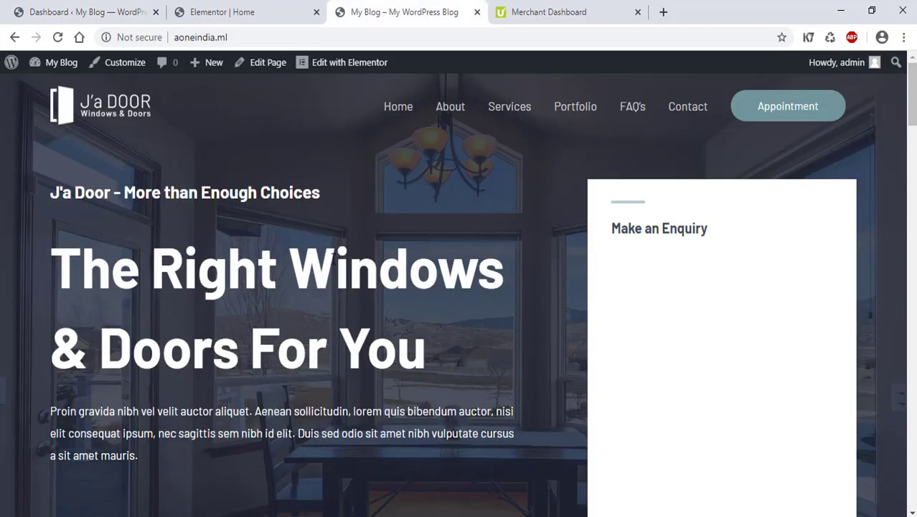
pyautogui.scroll(-15, 354, 250)
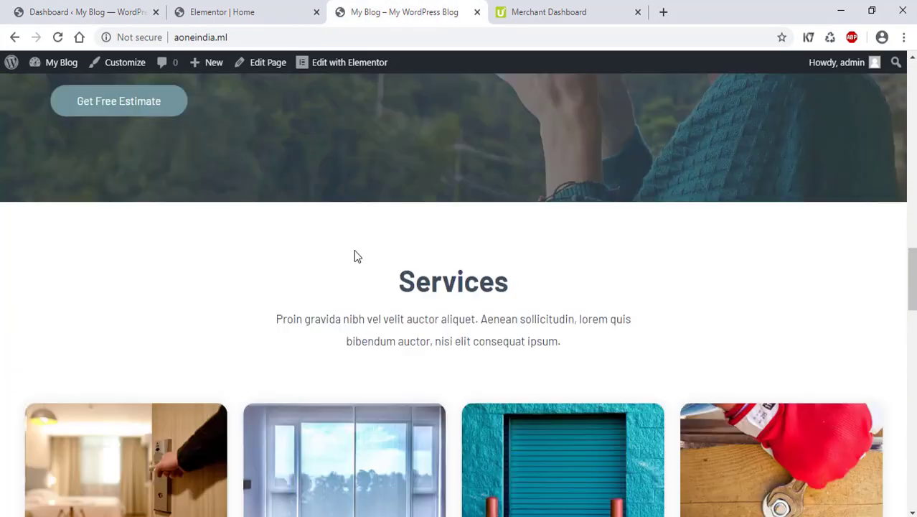
pyautogui.scroll(-3, 344, 287)
pyautogui.scroll(10, 355, 387)
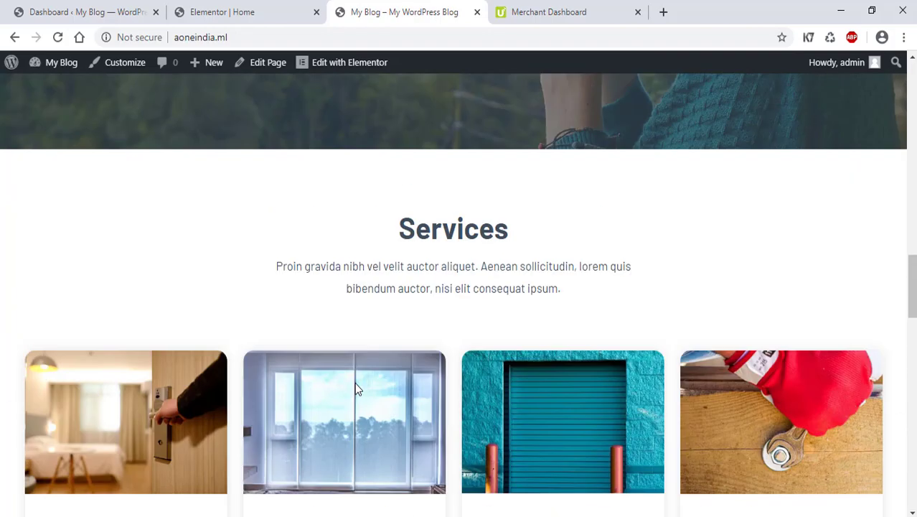
pyautogui.scroll(-5, 357, 384)
pyautogui.scroll(-4, 549, 256)
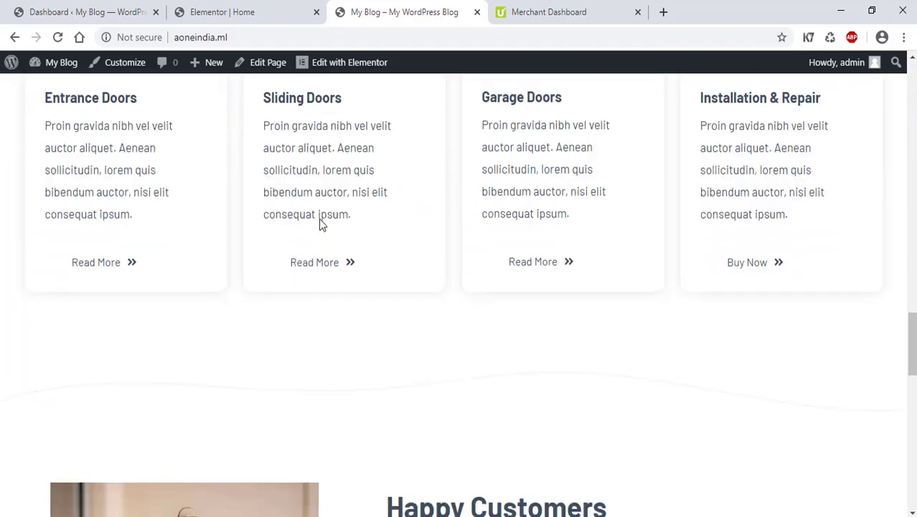
pyautogui.scroll(3, 681, 253)
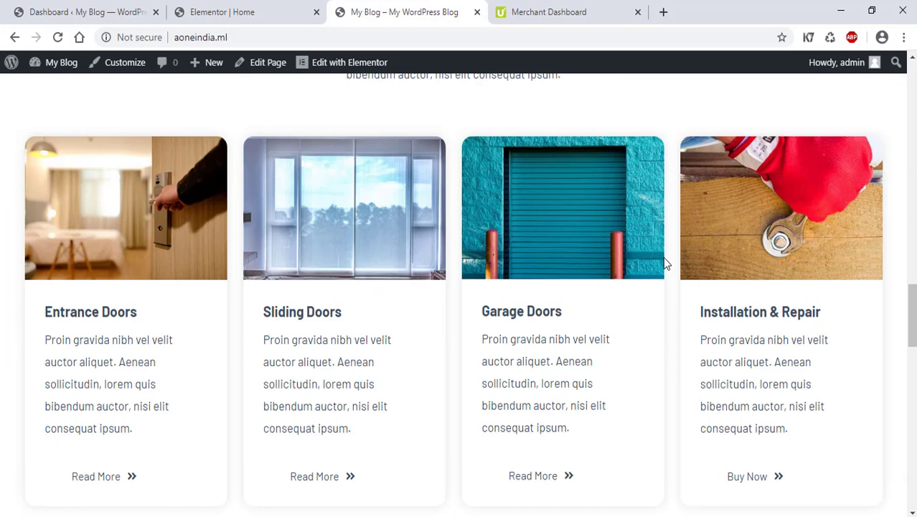
pyautogui.scroll(8, 666, 264)
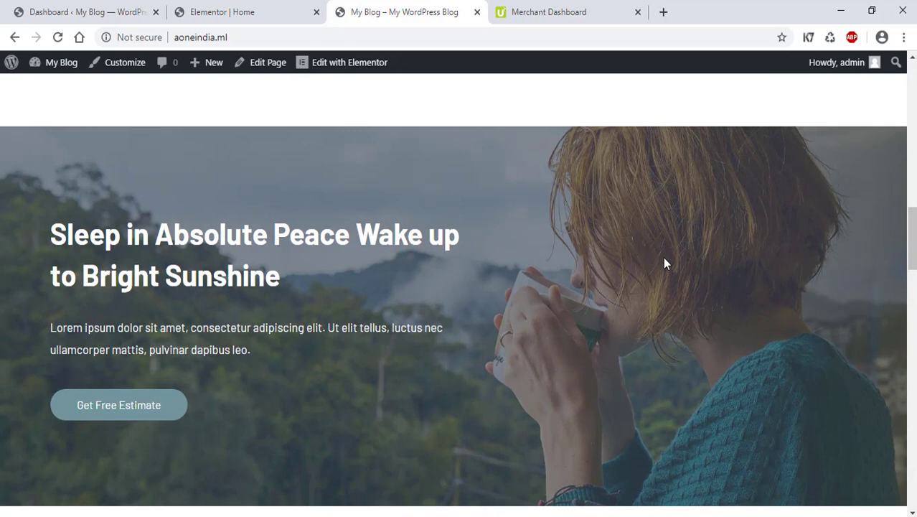
pyautogui.scroll(10, 663, 257)
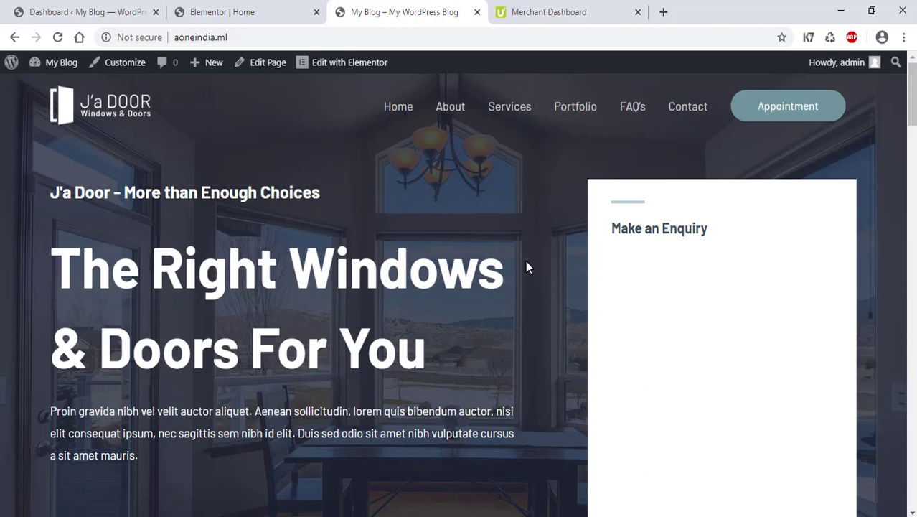
# - Switch to the PayUmoney merchant dashboard and review the list of existing payment buttons
pyautogui.click(546, 14)
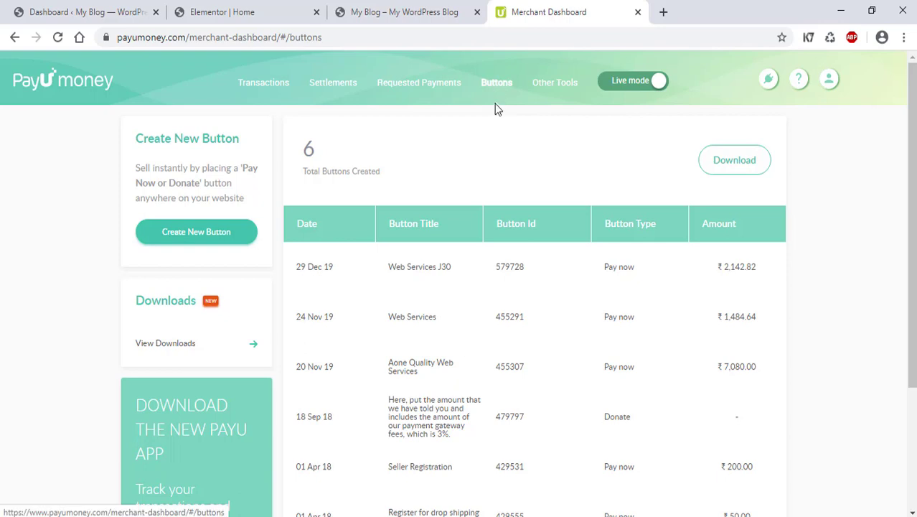
pyautogui.scroll(-3, 514, 205)
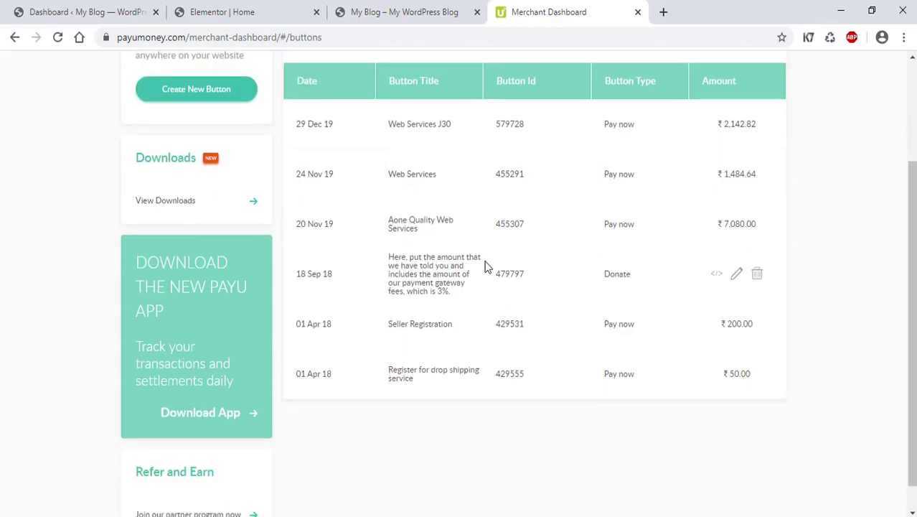
pyautogui.scroll(1, 531, 401)
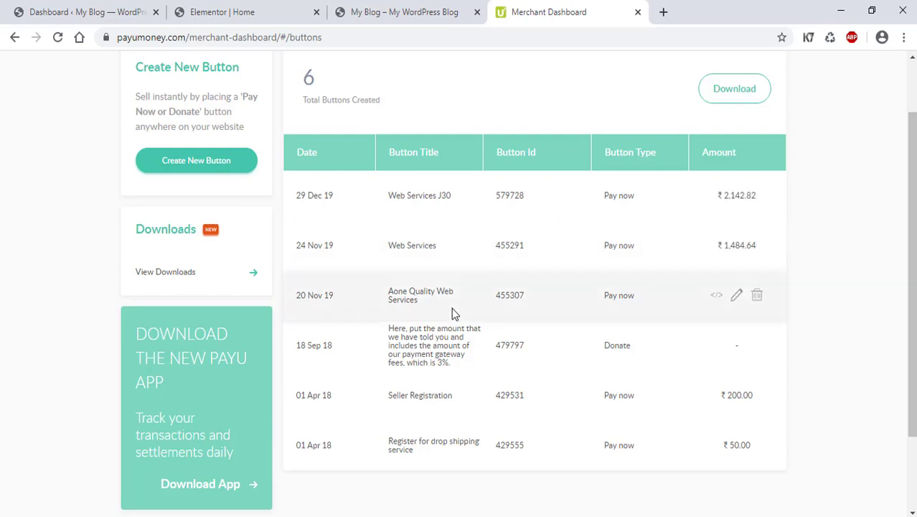
pyautogui.scroll(1, 452, 314)
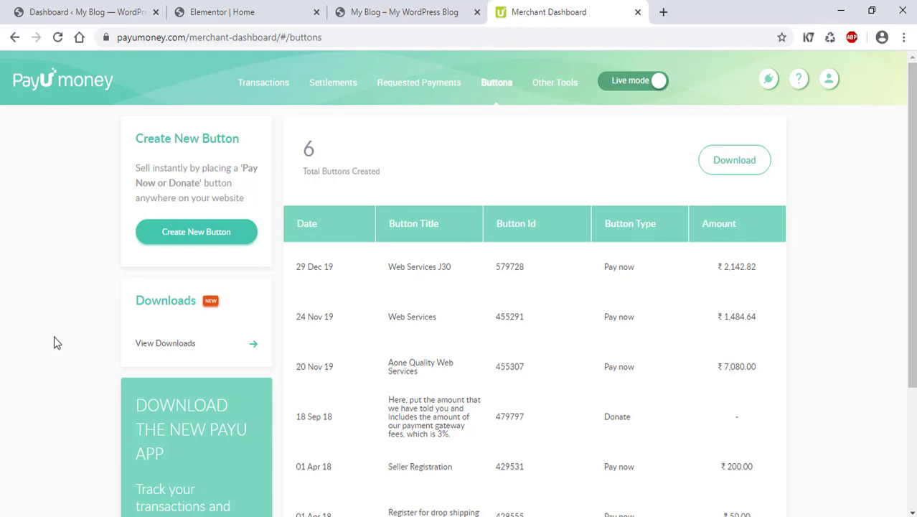
# - Start creating a new payment button and look over the button type, colour, size and detail settings
pyautogui.click(183, 241)
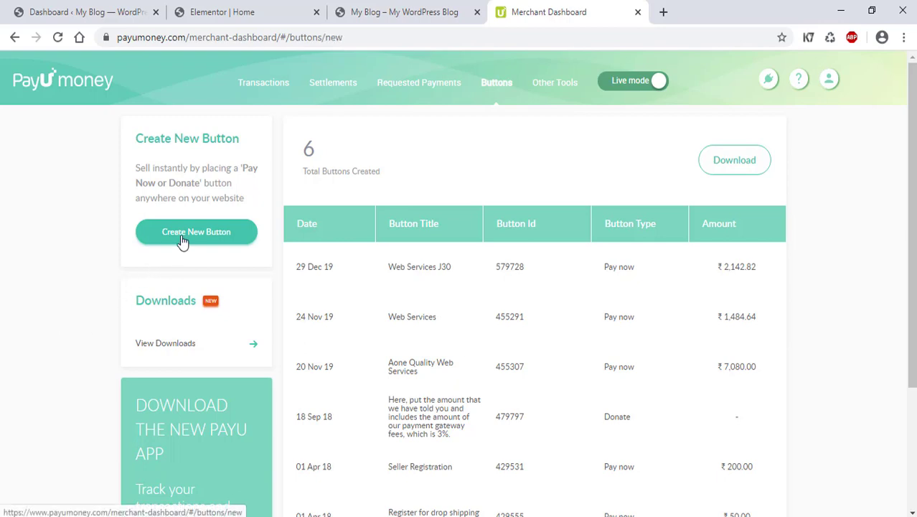
pyautogui.scroll(-1, 401, 287)
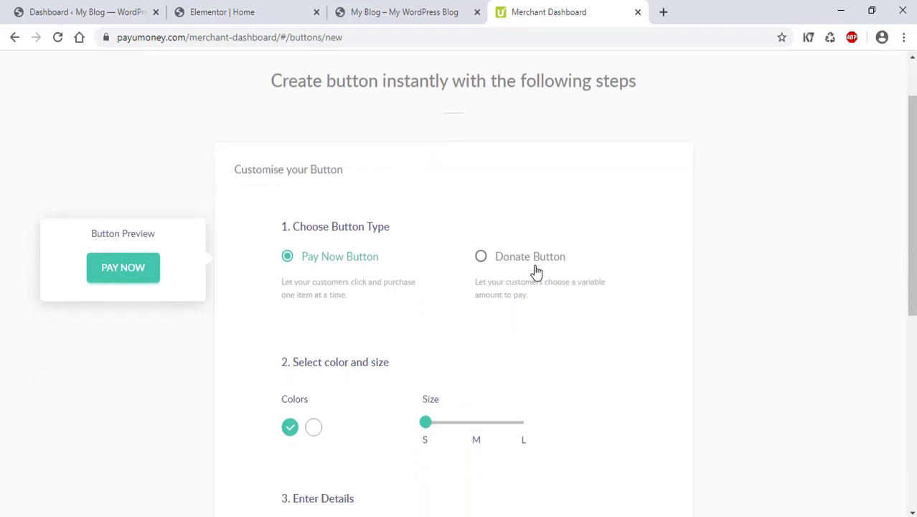
pyautogui.scroll(-2, 540, 277)
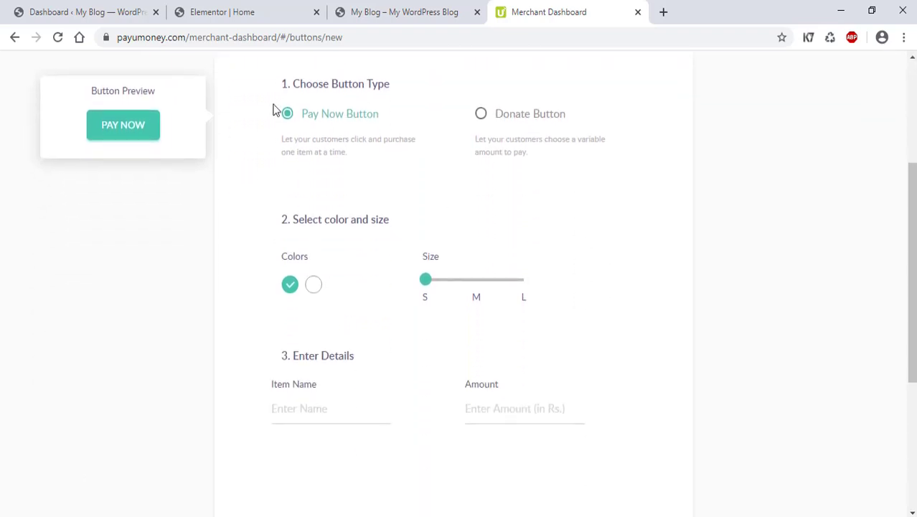
pyautogui.scroll(-1, 593, 149)
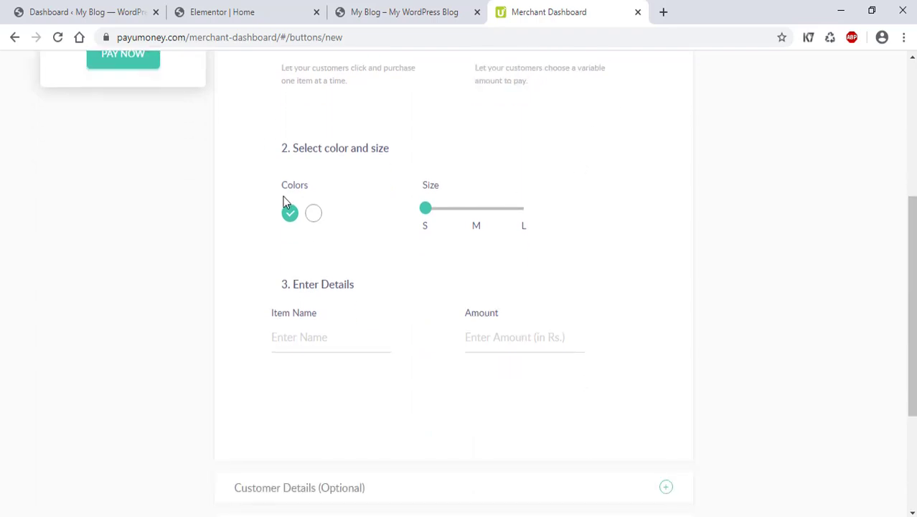
pyautogui.scroll(-2, 685, 239)
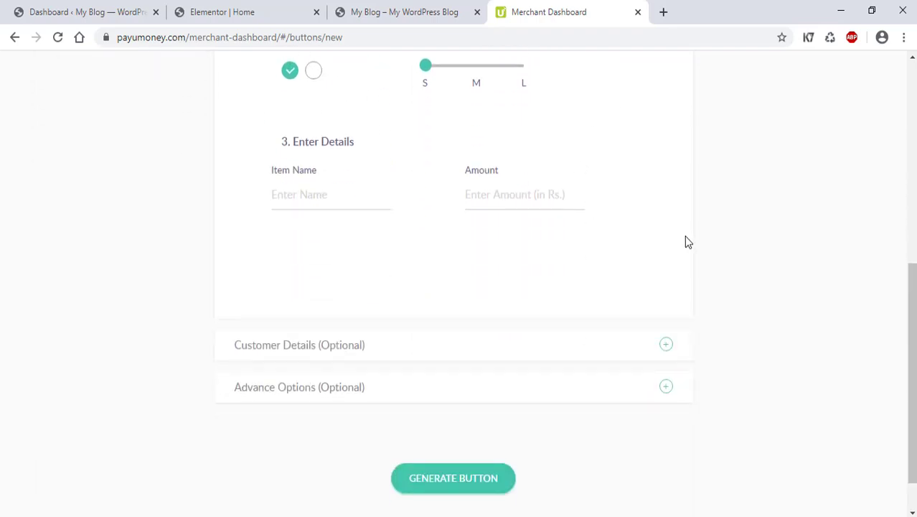
# - Fill in the button details with item name "Entrance Doors", copied from the site's Services section, and an amount of 800
pyautogui.click(351, 205)
pyautogui.click(394, 15)
pyautogui.scroll(-15, 562, 290)
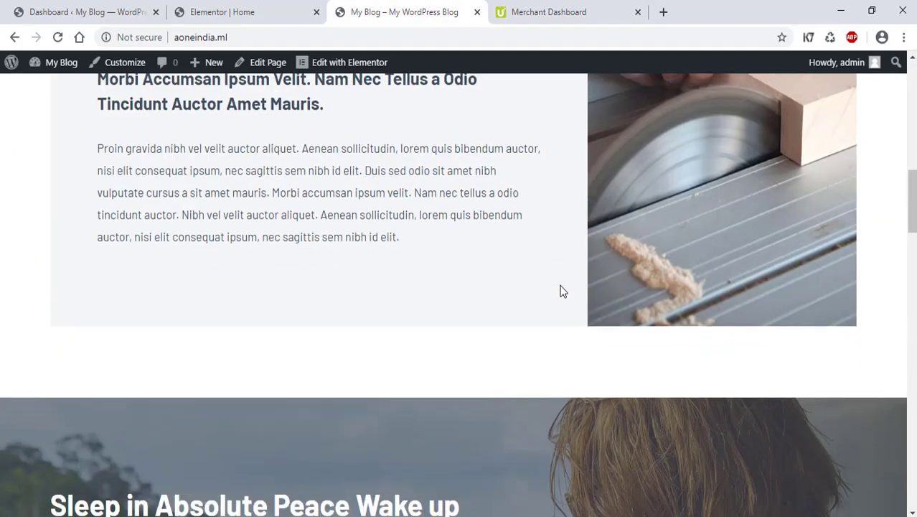
pyautogui.scroll(-5, 561, 291)
pyautogui.scroll(5, 574, 301)
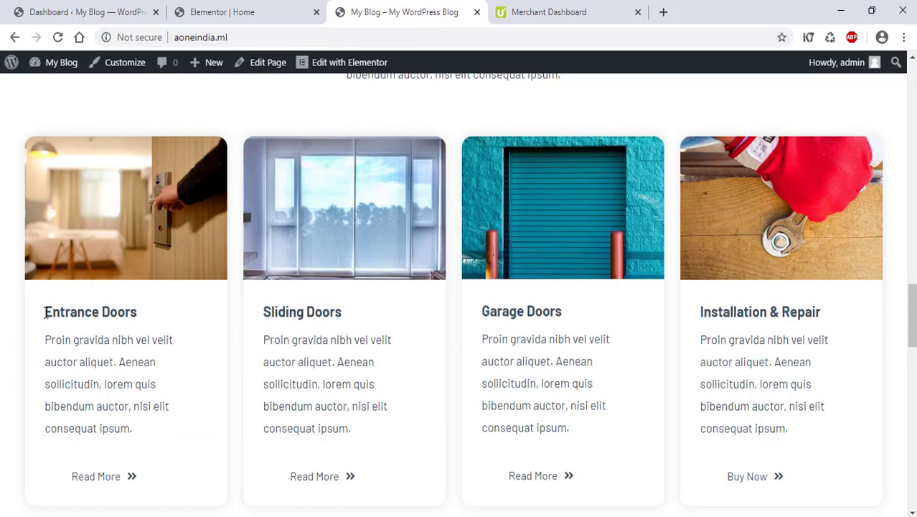
pyautogui.moveTo(46, 317); pyautogui.dragTo(137, 316)
pyautogui.rightClick(133, 316)
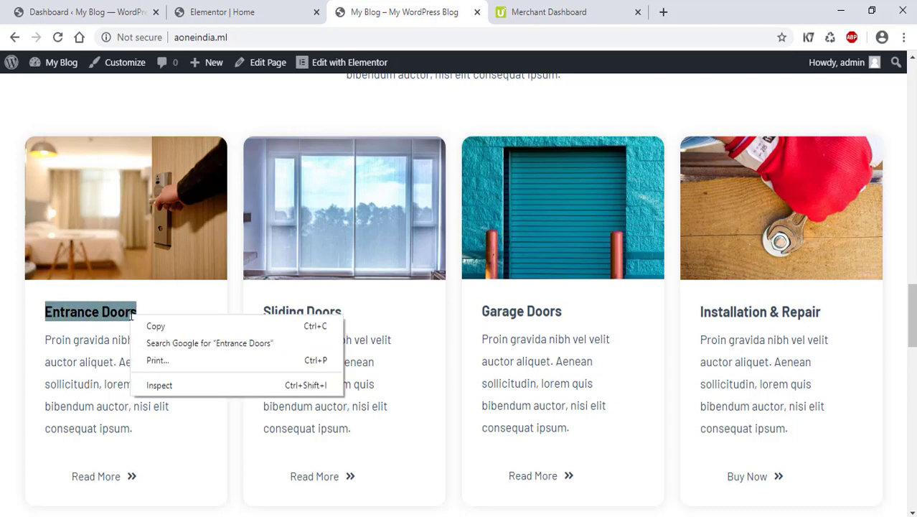
pyautogui.click(155, 327)
pyautogui.click(622, 15)
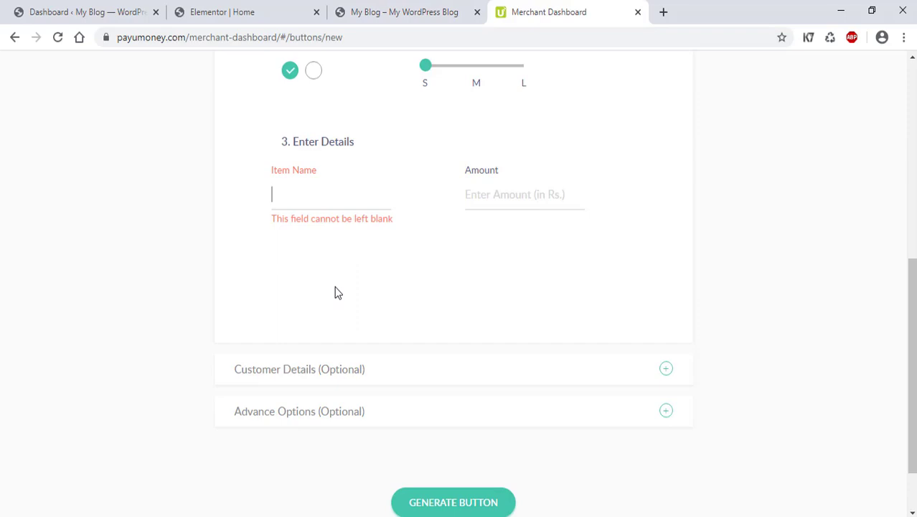
pyautogui.hotkey('ctrl', 'v')
pyautogui.click(516, 198)
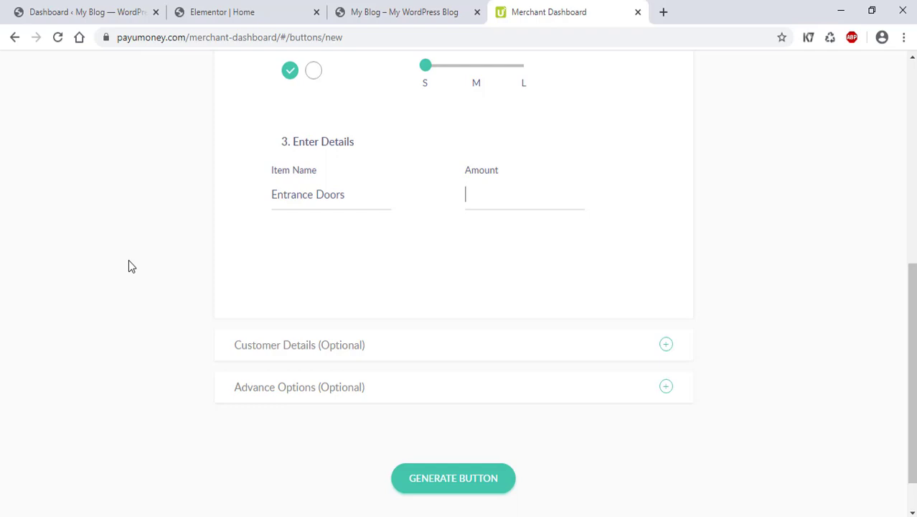
pyautogui.write('800')
# - Require the customer's name, address, email and phone at checkout in the optional customer details
pyautogui.click(311, 352)
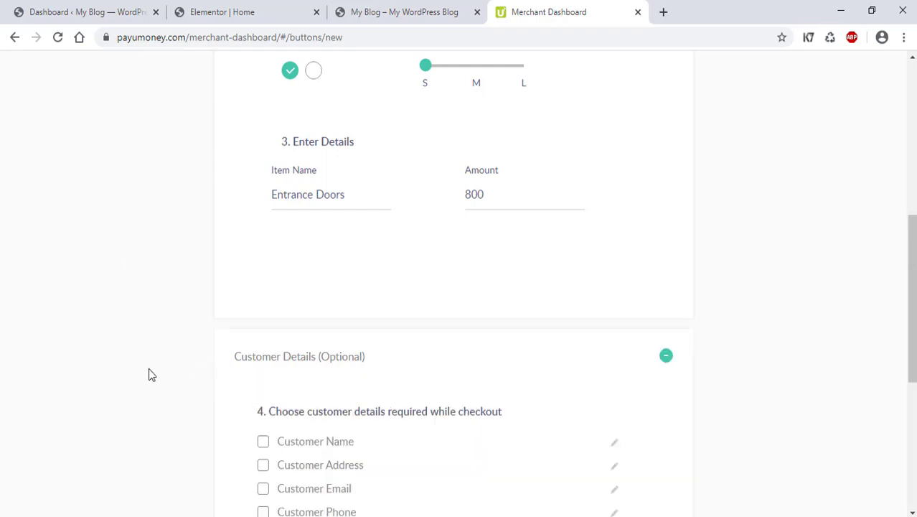
pyautogui.scroll(-2, 131, 375)
pyautogui.scroll(-1, 131, 375)
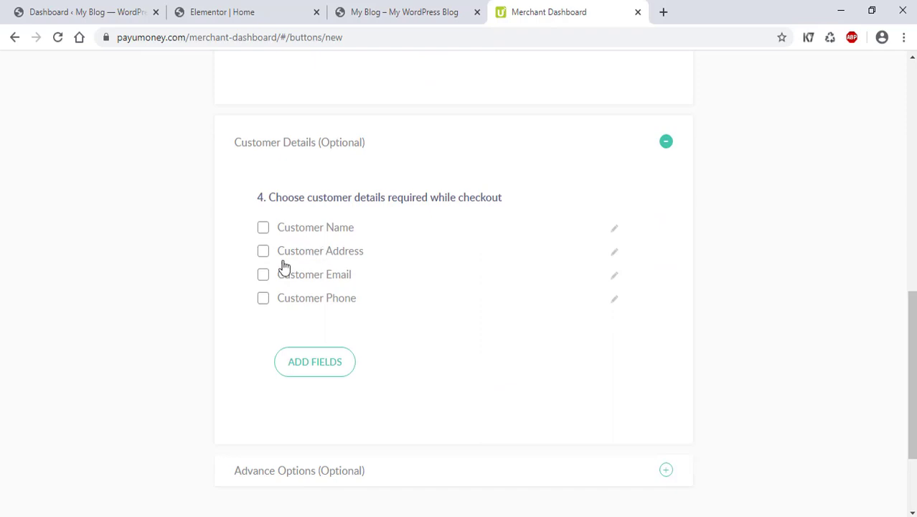
pyautogui.click(264, 228)
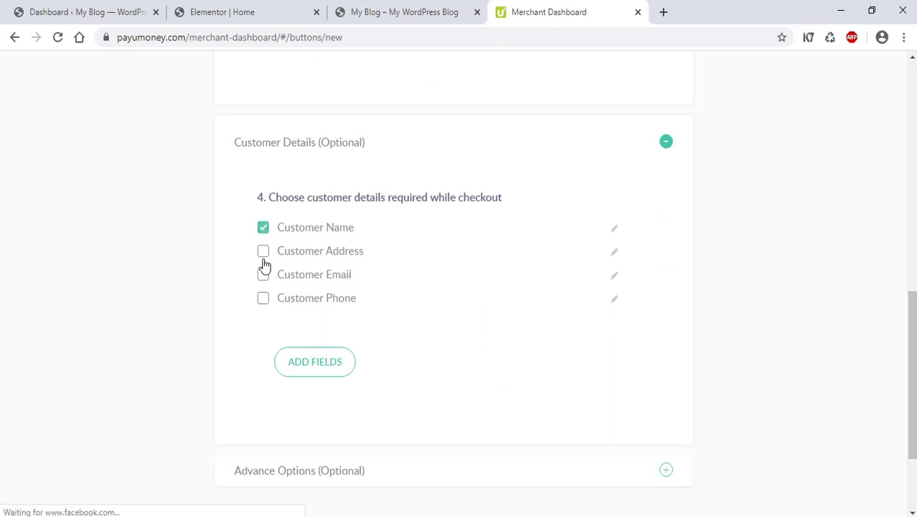
pyautogui.click(263, 251)
pyautogui.click(263, 274)
pyautogui.click(263, 300)
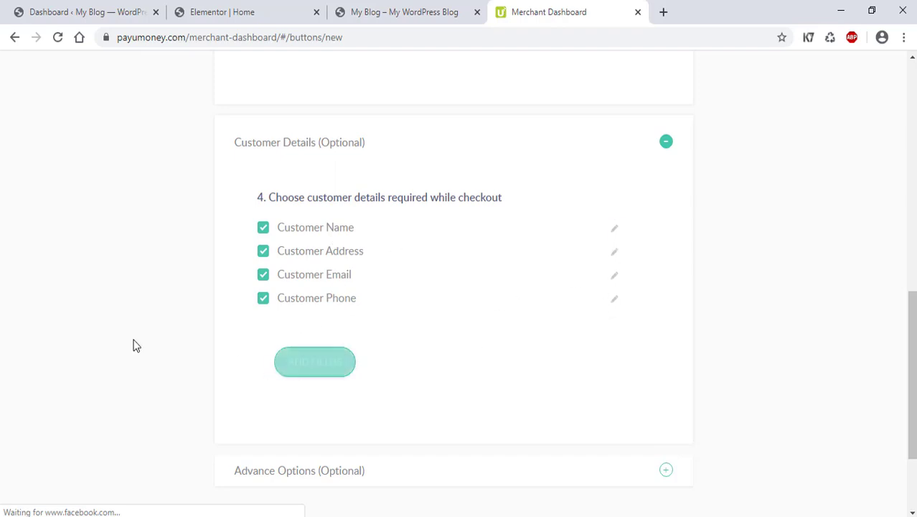
# - Open the advance options and review the post-payment redirection fields
pyautogui.scroll(-3, 113, 331)
pyautogui.scroll(1, 115, 332)
pyautogui.scroll(-1, 215, 353)
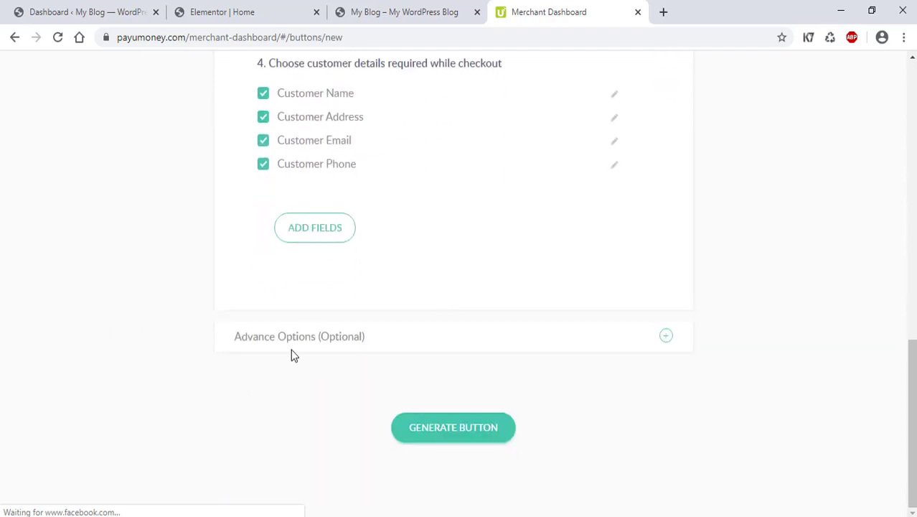
pyautogui.click(280, 343)
pyautogui.scroll(2, 136, 345)
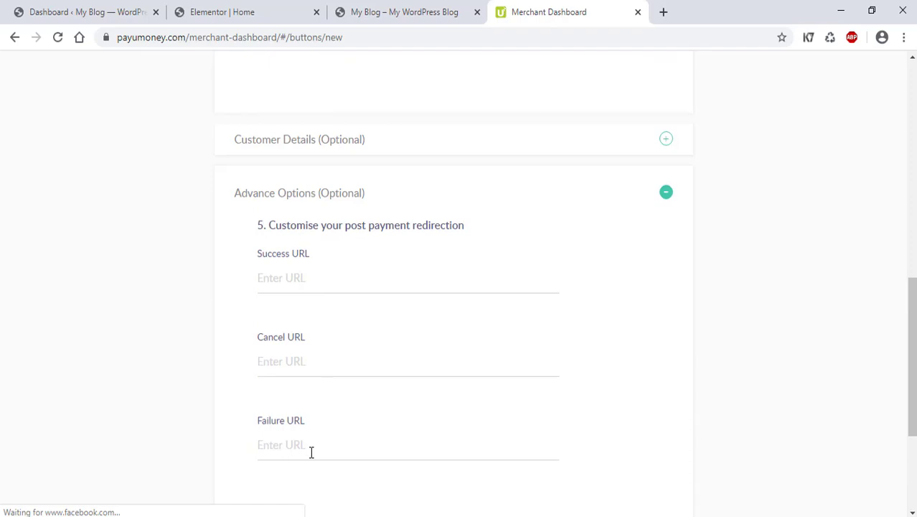
pyautogui.scroll(2, 312, 450)
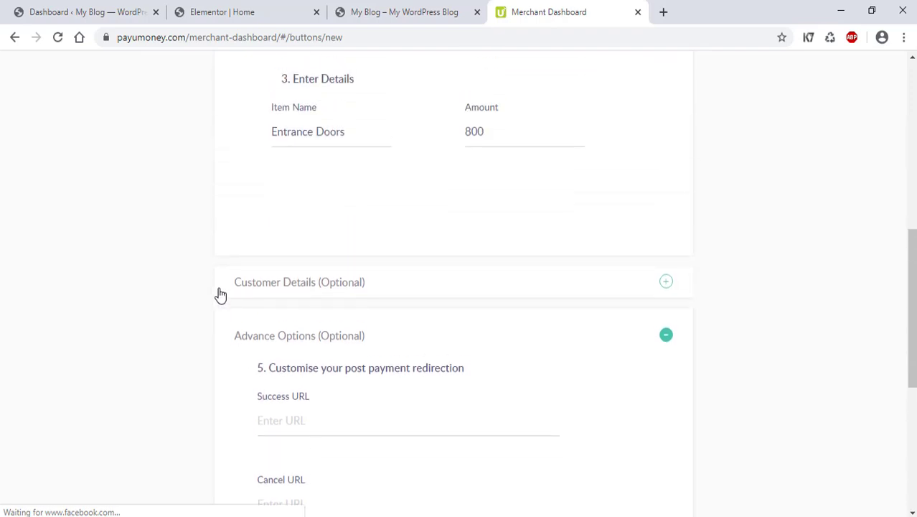
pyautogui.click(388, 17)
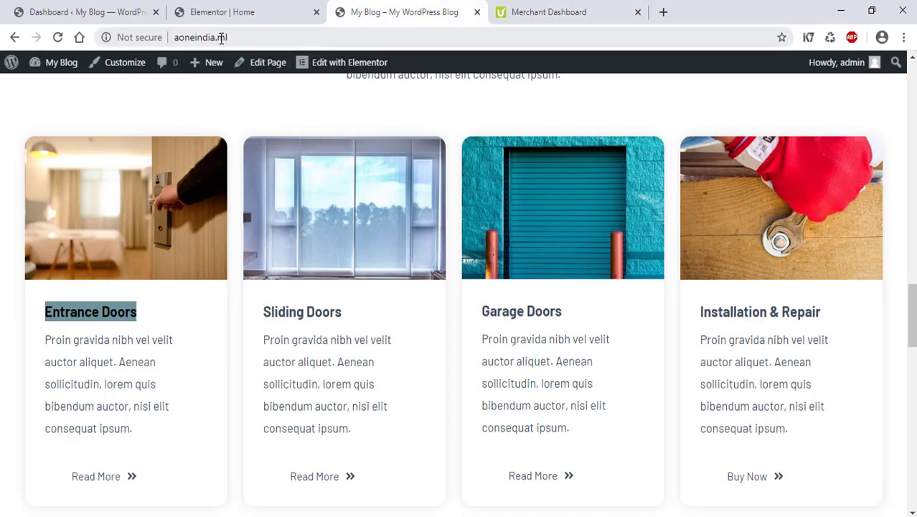
pyautogui.rightClick(220, 38)
pyautogui.click(246, 117)
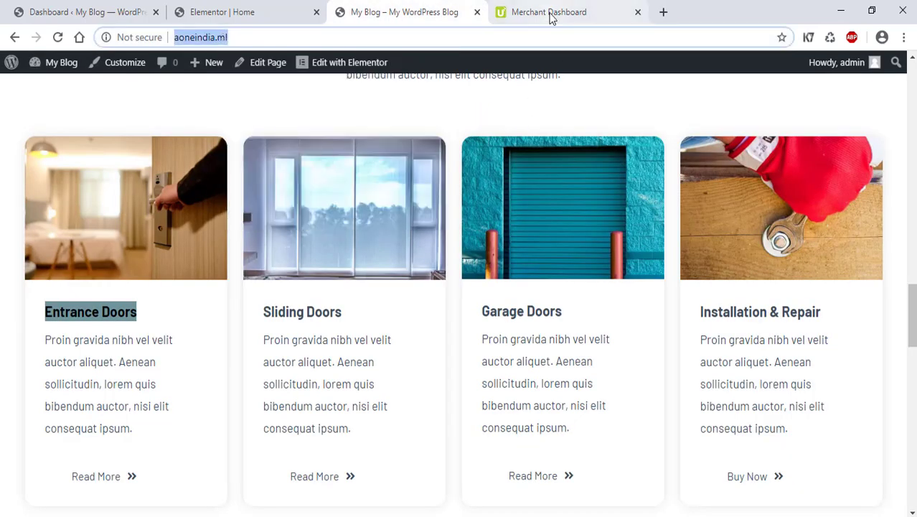
pyautogui.click(549, 14)
pyautogui.scroll(-1, 264, 411)
pyautogui.click(283, 356)
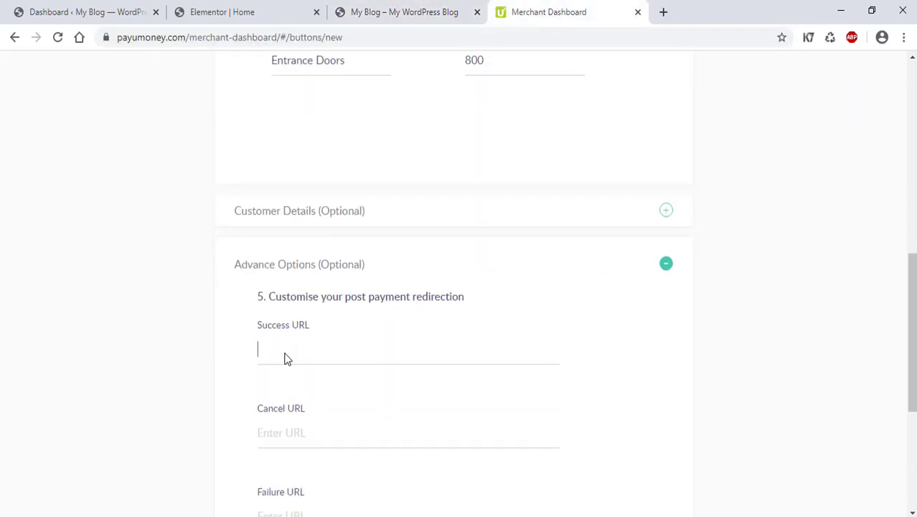
pyautogui.rightClick(285, 353)
pyautogui.click(315, 242)
# - Clear the address from the Success URL field
pyautogui.click(434, 13)
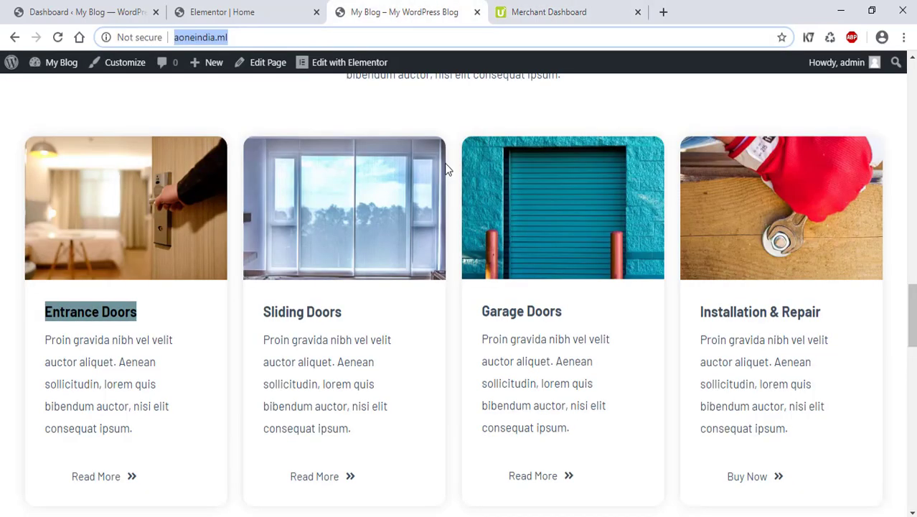
pyautogui.click(600, 12)
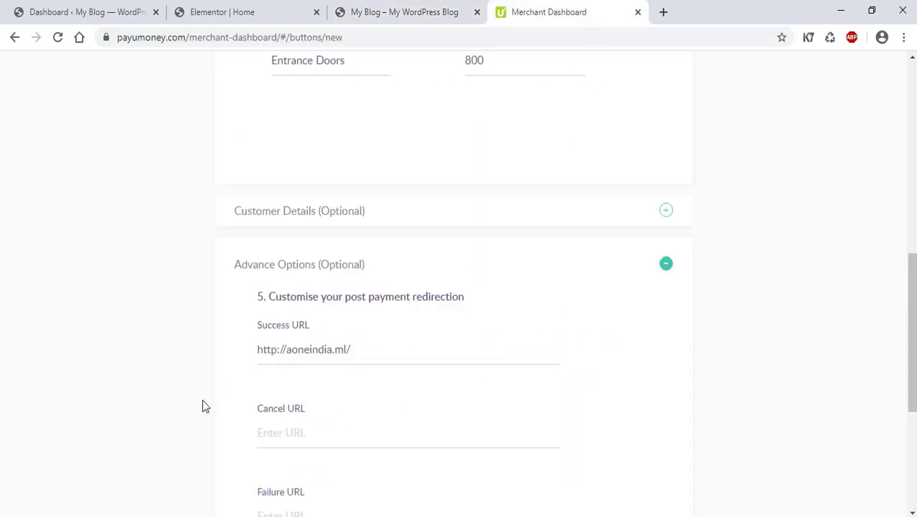
pyautogui.moveTo(362, 350); pyautogui.dragTo(228, 363)
pyautogui.press('BackSpace')
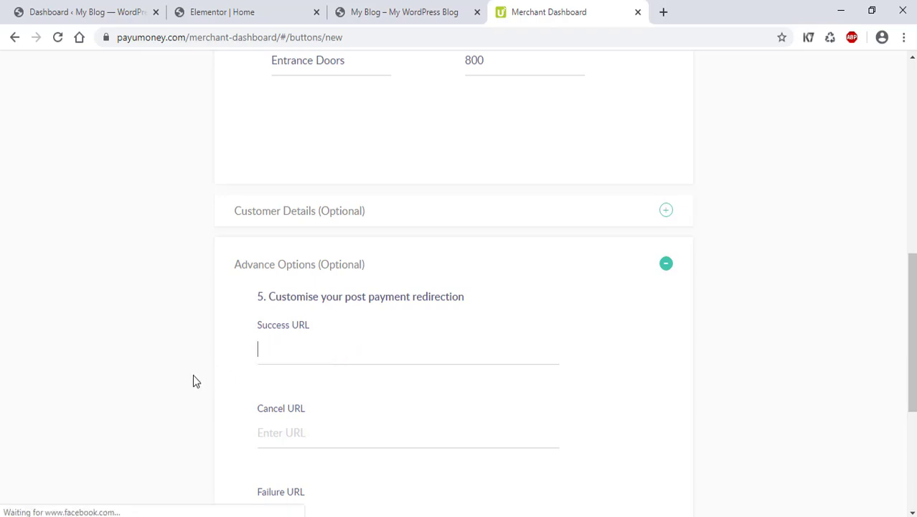
pyautogui.scroll(-1, 137, 390)
pyautogui.scroll(-3, 143, 399)
pyautogui.scroll(9, 154, 406)
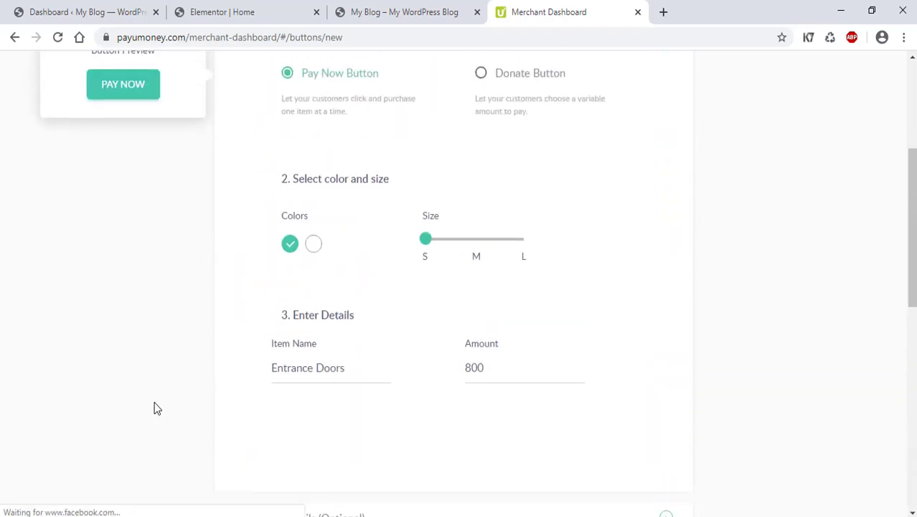
# - Reopen the optional customer details and inspect the settings of the Customer Name field
pyautogui.scroll(-6, 279, 251)
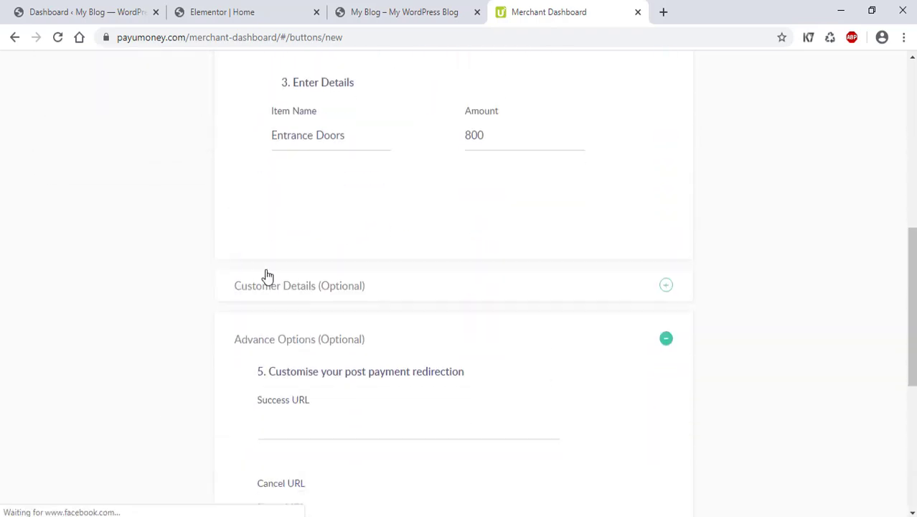
pyautogui.scroll(-3, 295, 272)
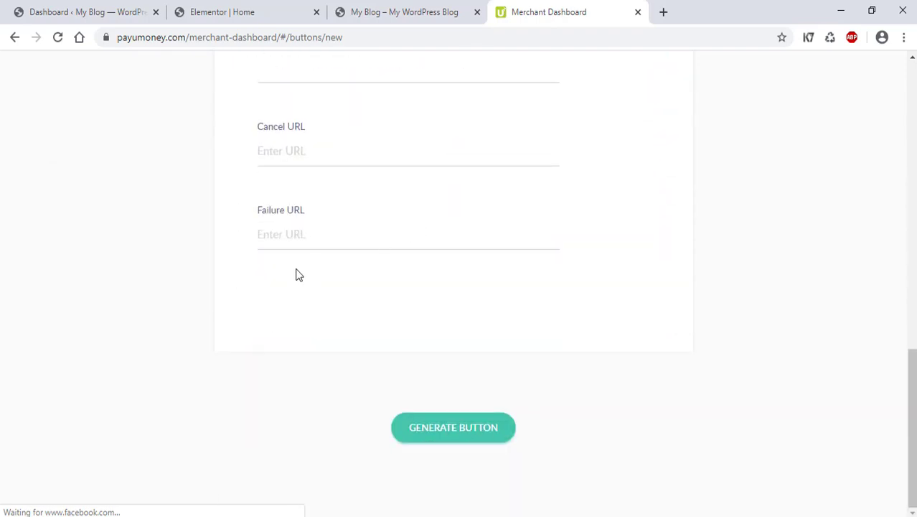
pyautogui.scroll(4, 418, 310)
pyautogui.click(666, 217)
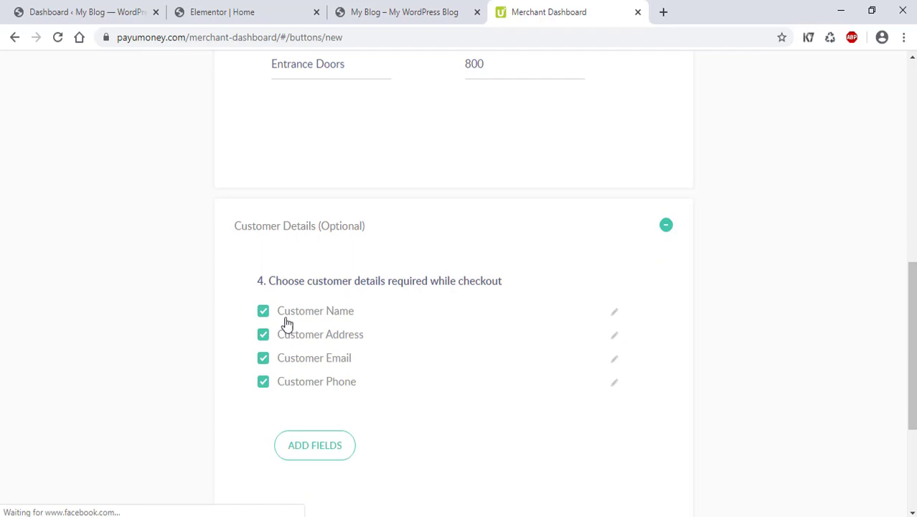
pyautogui.click(615, 314)
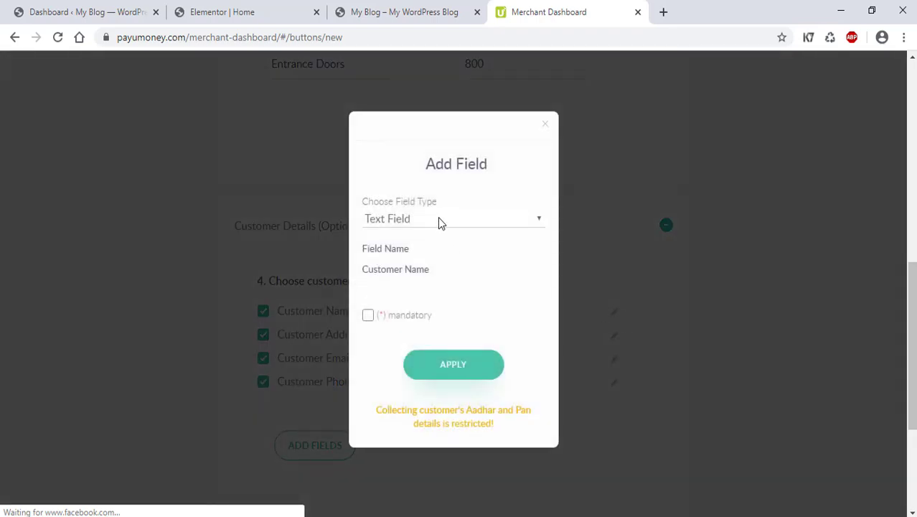
pyautogui.click(543, 124)
# - Add a mandatory text field named "ur requirement" to the customer details required at checkout
pyautogui.scroll(-2, 150, 316)
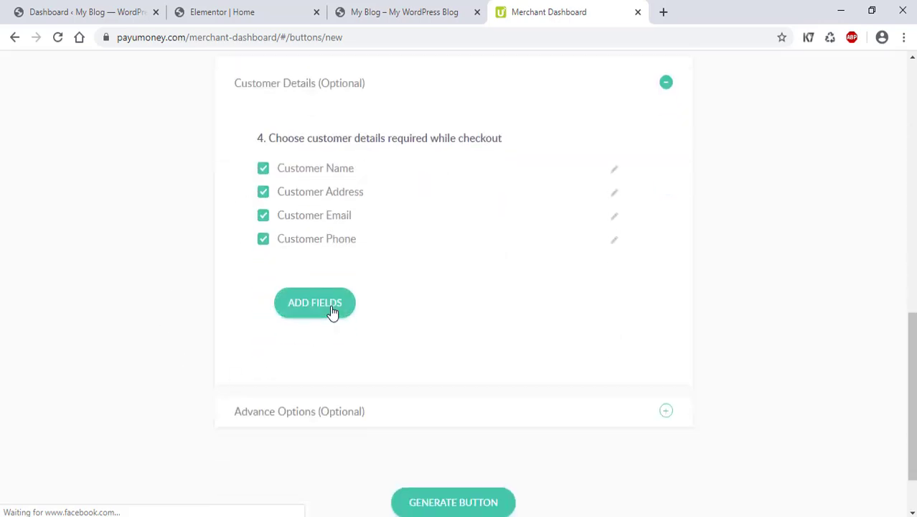
pyautogui.click(331, 313)
pyautogui.click(406, 220)
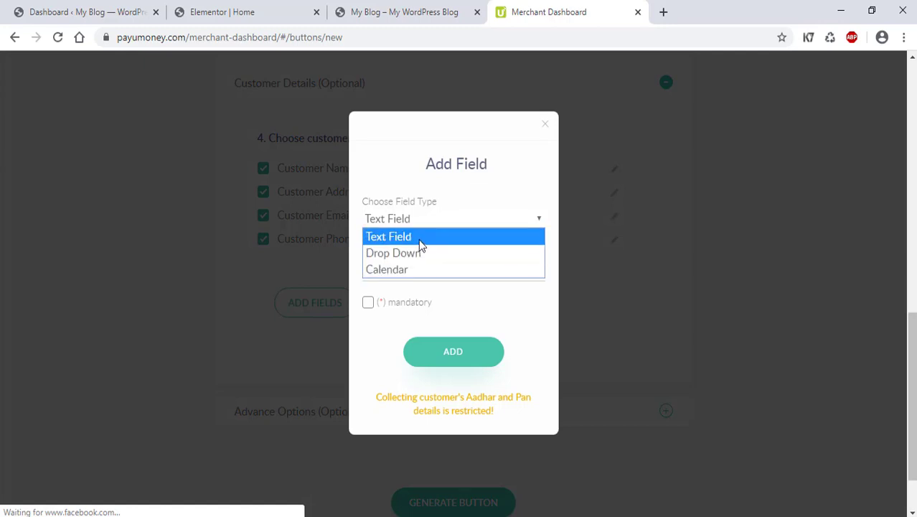
pyautogui.click(420, 241)
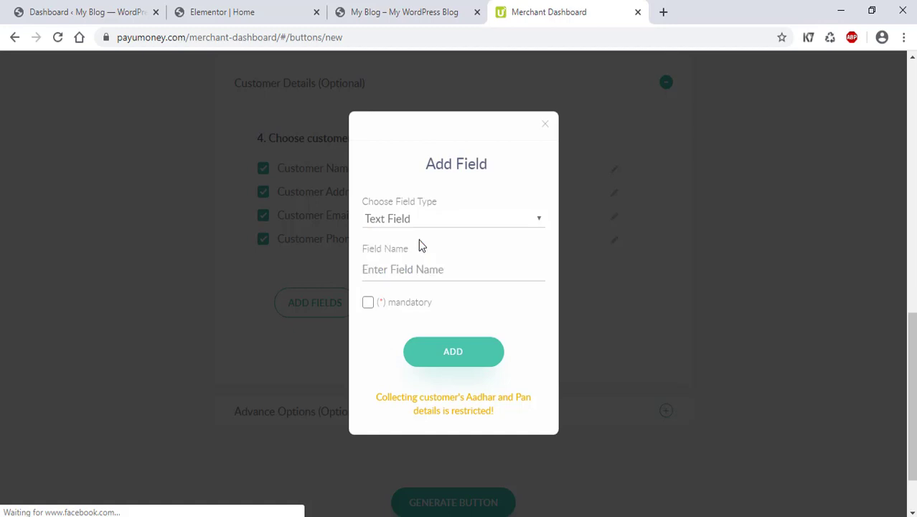
pyautogui.click(432, 268)
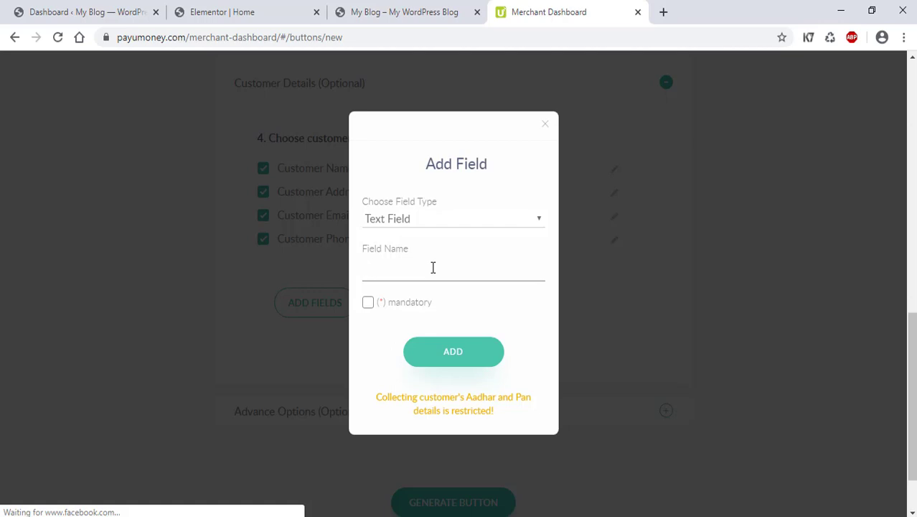
pyautogui.write('ur requirement')
pyautogui.click(368, 304)
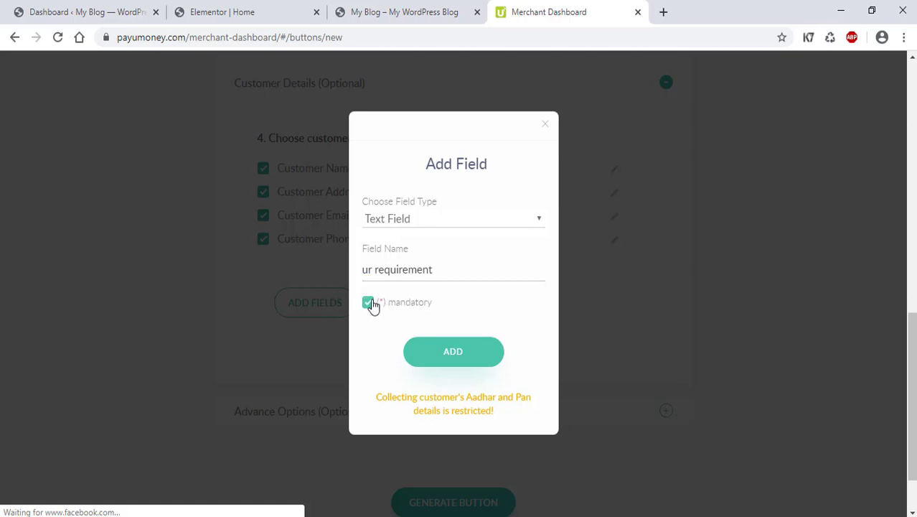
pyautogui.click(444, 367)
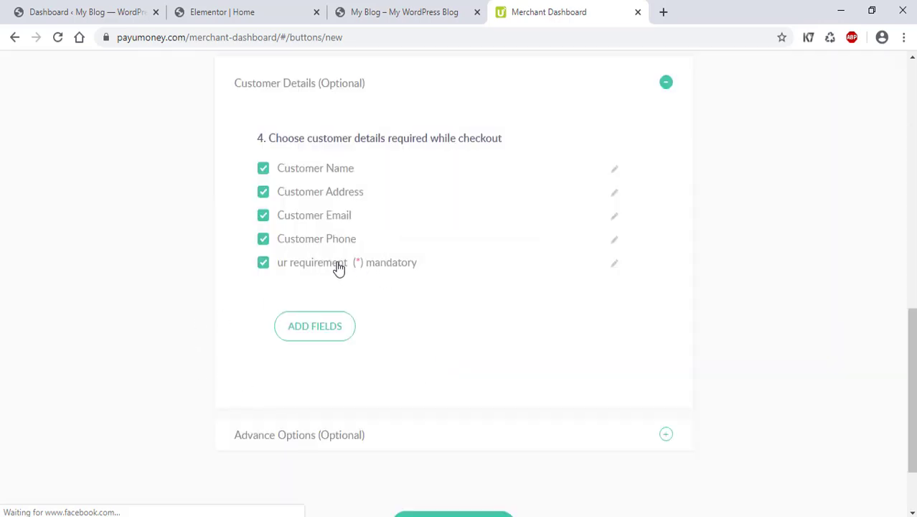
# - Make the Customer Name and Customer Address fields mandatory at checkout
pyautogui.click(614, 174)
pyautogui.click(368, 317)
pyautogui.click(446, 366)
pyautogui.click(614, 191)
pyautogui.click(366, 315)
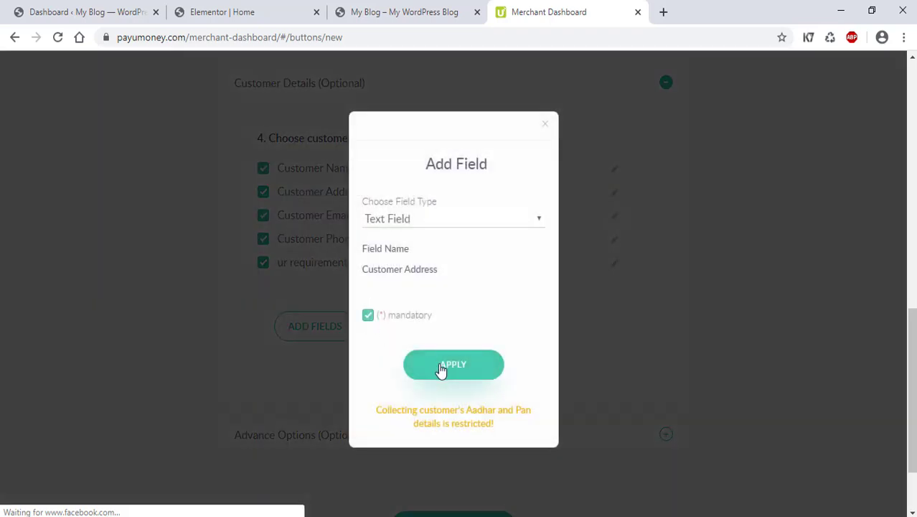
pyautogui.click(439, 369)
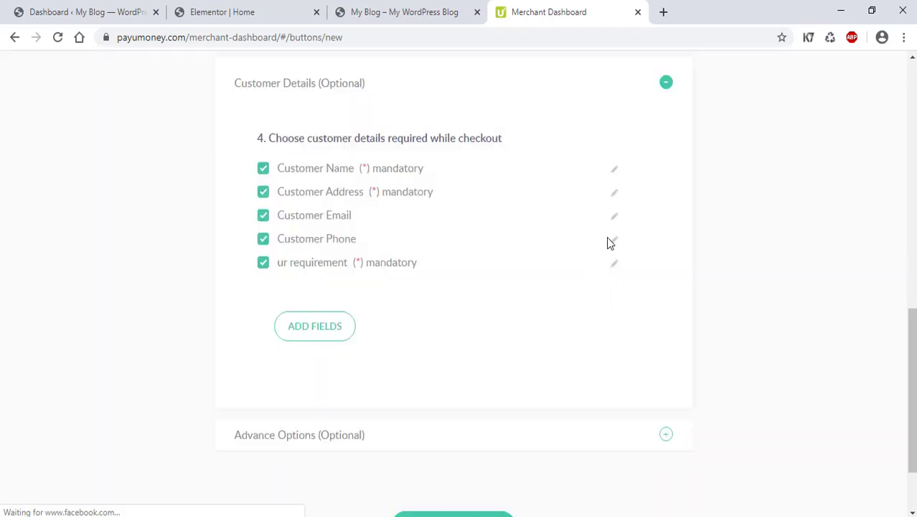
# - Make the Customer Email and Customer Phone fields mandatory at checkout
pyautogui.click(615, 218)
pyautogui.click(367, 315)
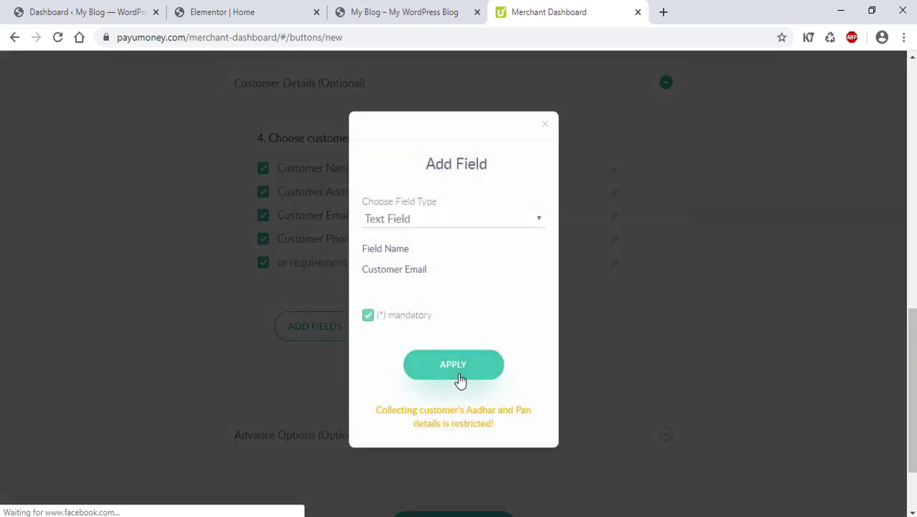
pyautogui.click(460, 379)
pyautogui.click(614, 239)
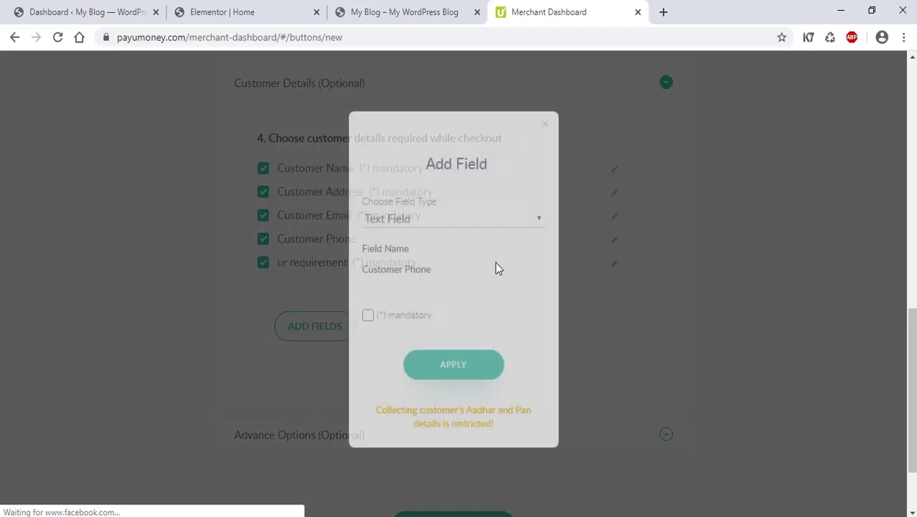
pyautogui.click(368, 316)
pyautogui.click(444, 367)
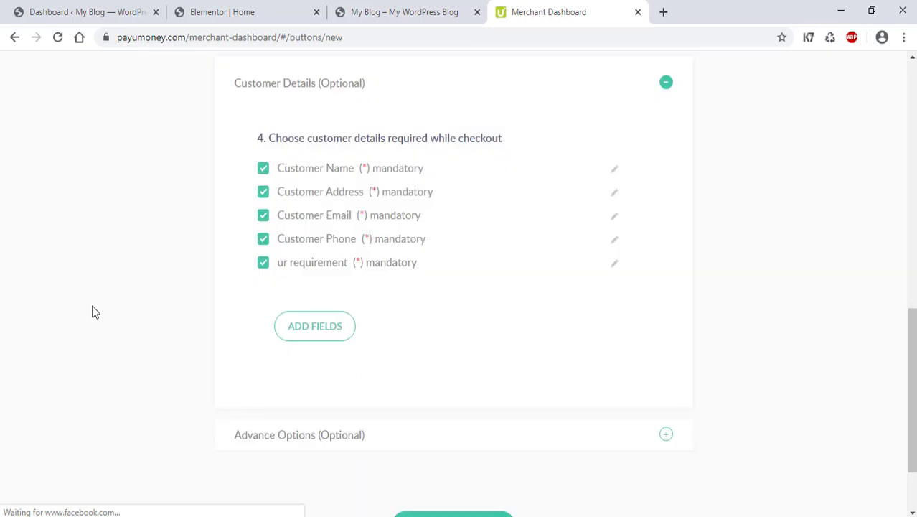
# - Generate the payment button and copy only the payment link from the href in its code
pyautogui.scroll(-2, 93, 312)
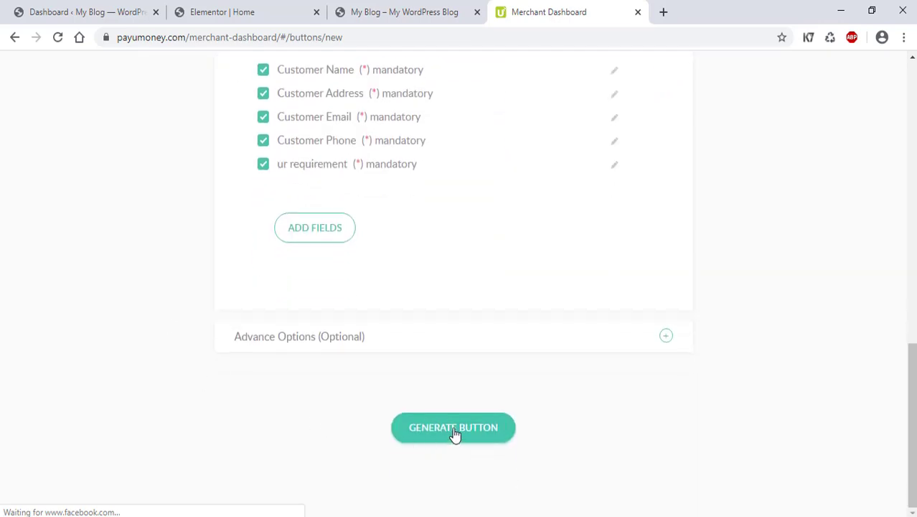
pyautogui.click(454, 431)
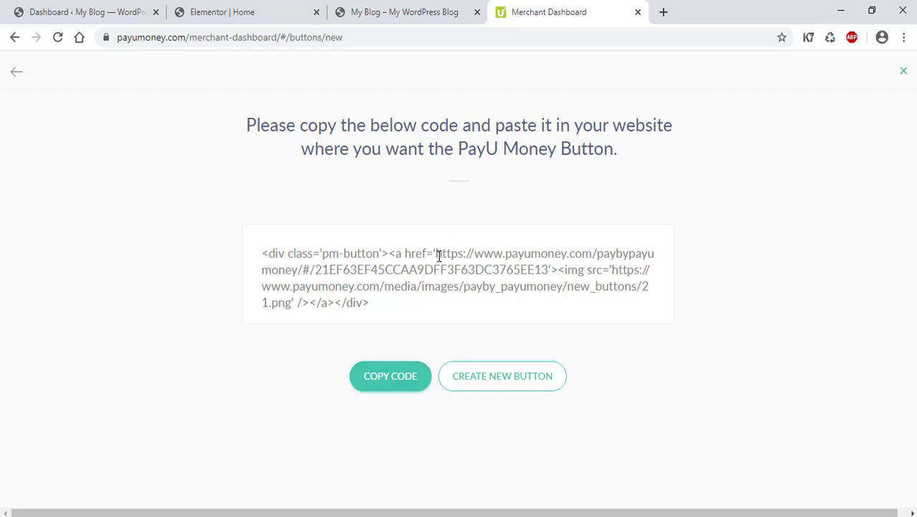
pyautogui.moveTo(436, 254); pyautogui.dragTo(549, 270)
pyautogui.hotkey('ctrl', 'c')
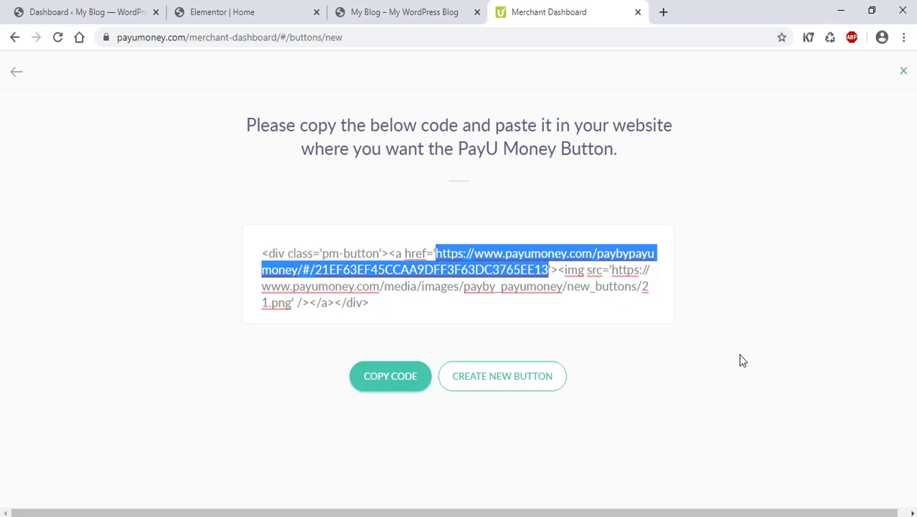
# - Load the copied payment link in a new browser tab and review the Entrance Doors checkout form
pyautogui.click(663, 12)
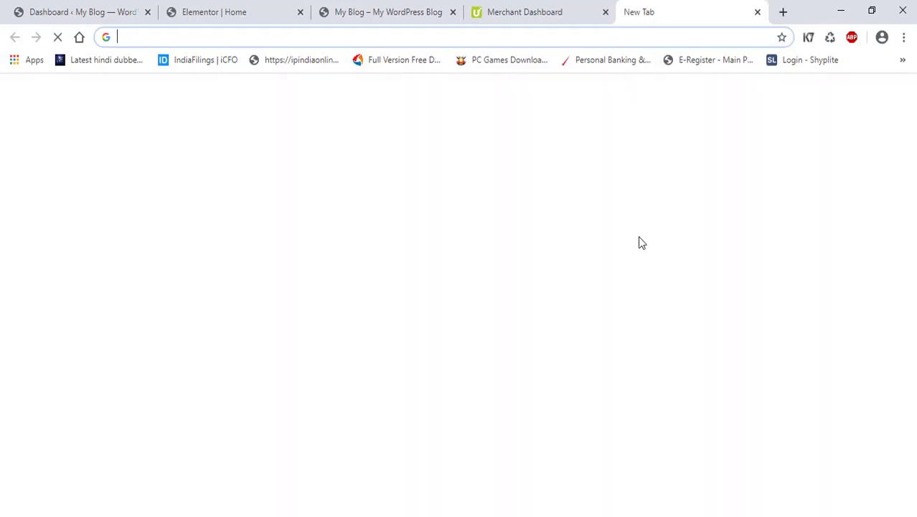
pyautogui.hotkey('ctrl', 'v')
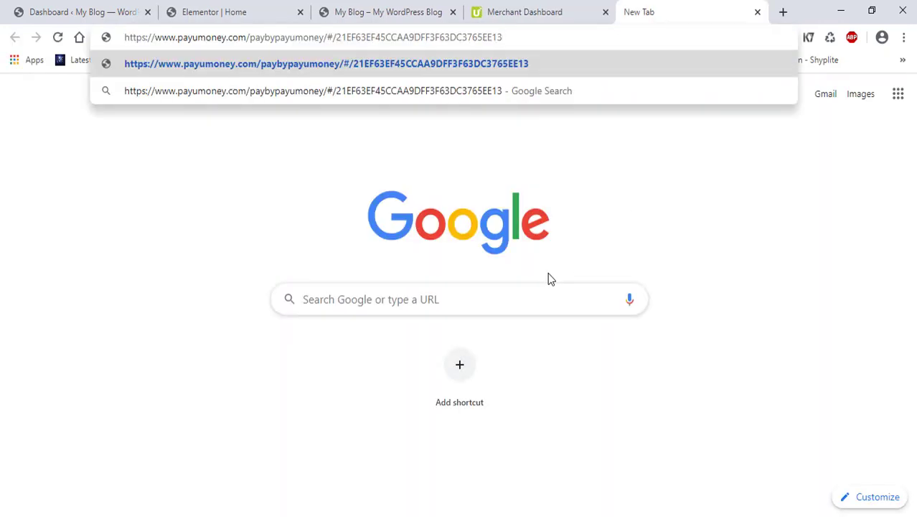
pyautogui.press('Return')
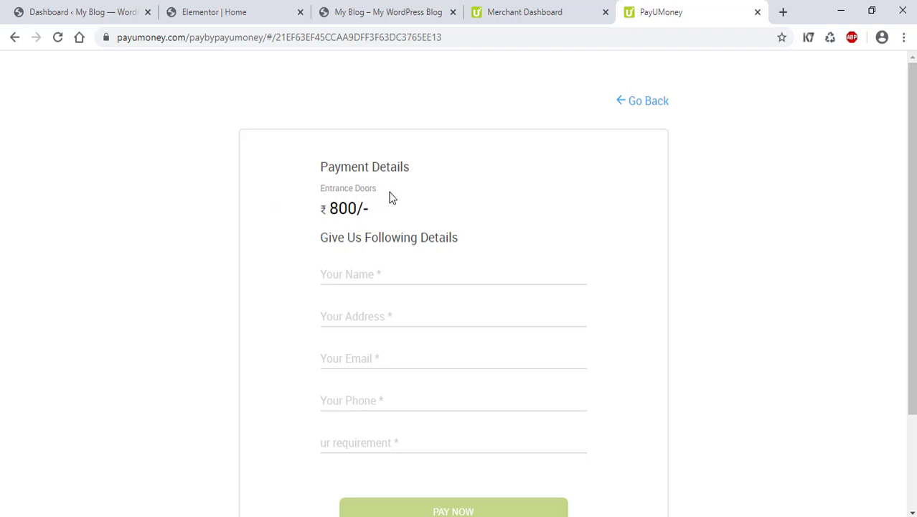
pyautogui.scroll(-2, 393, 199)
pyautogui.scroll(2, 327, 318)
# - Check the service cards on the live website and return to the generated button code
pyautogui.click(351, 12)
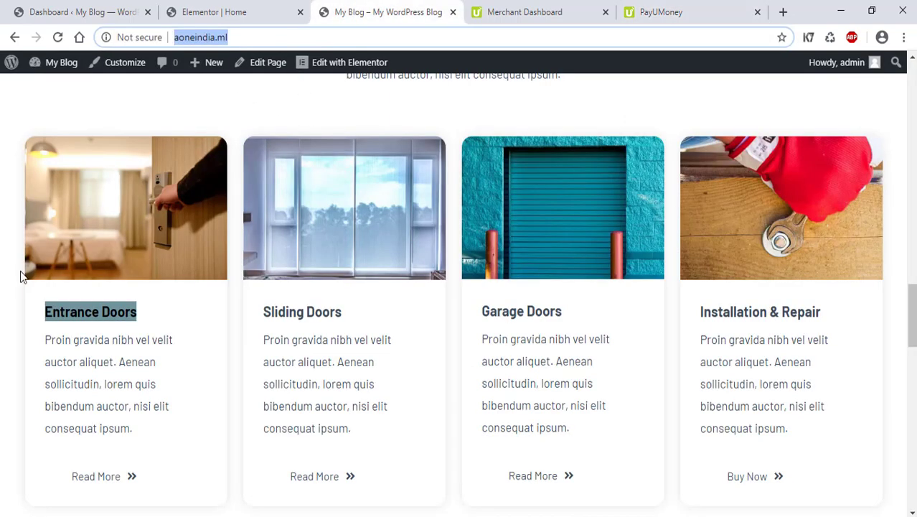
pyautogui.scroll(-2, 35, 294)
pyautogui.scroll(1, 132, 285)
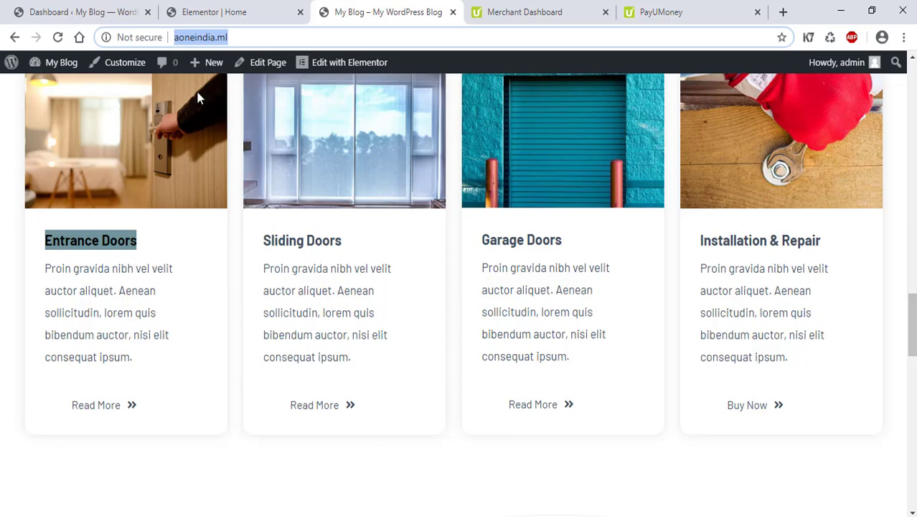
pyautogui.click(550, 16)
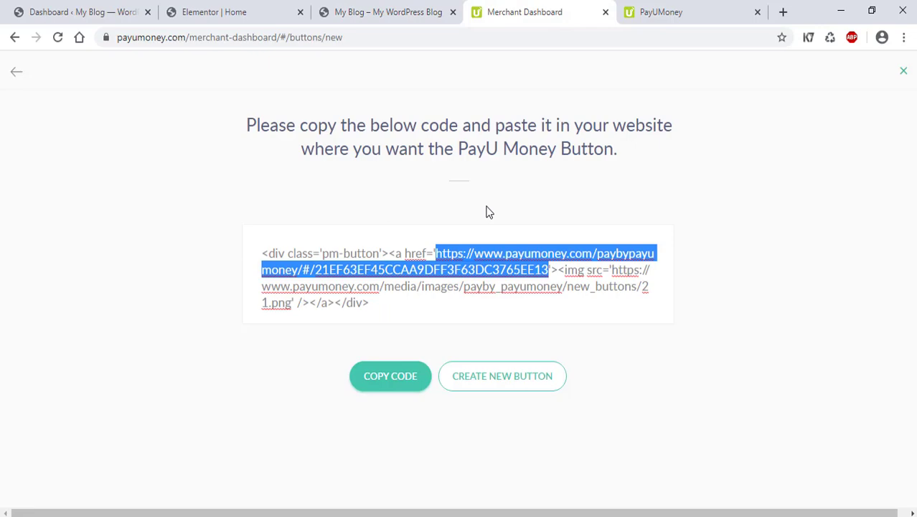
# - In the Elementor editor, replace the link of the Entrance Doors card's Read More button with the copied PayUmoney payment link
pyautogui.click(216, 12)
pyautogui.scroll(-5, 470, 237)
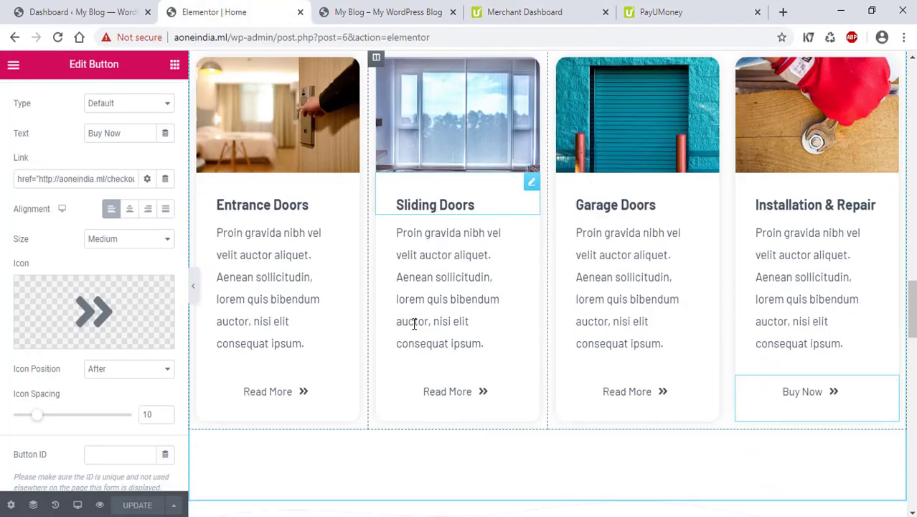
pyautogui.click(284, 397)
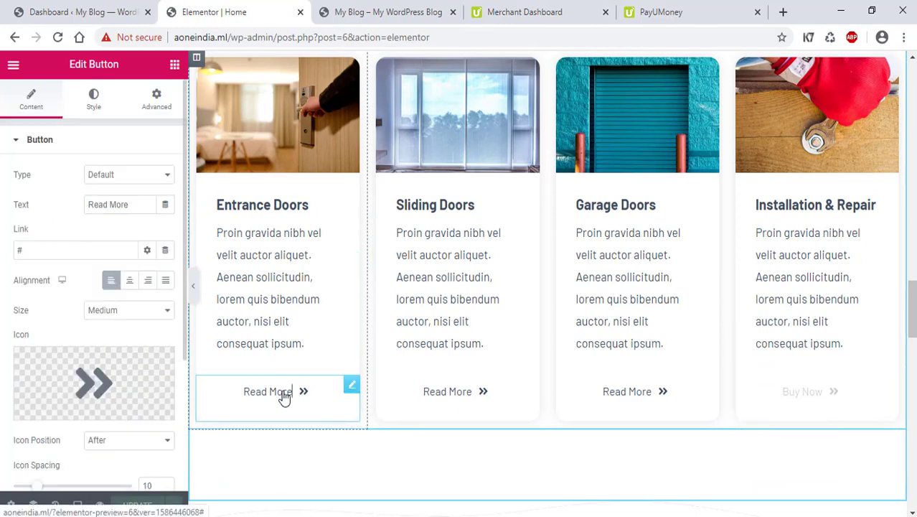
pyautogui.moveTo(28, 250); pyautogui.dragTo(4, 257)
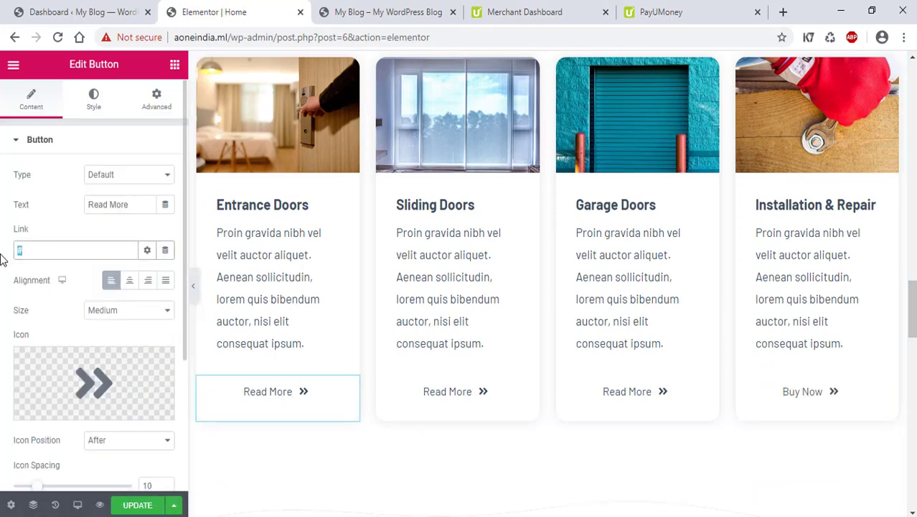
pyautogui.hotkey('ctrl', 'v')
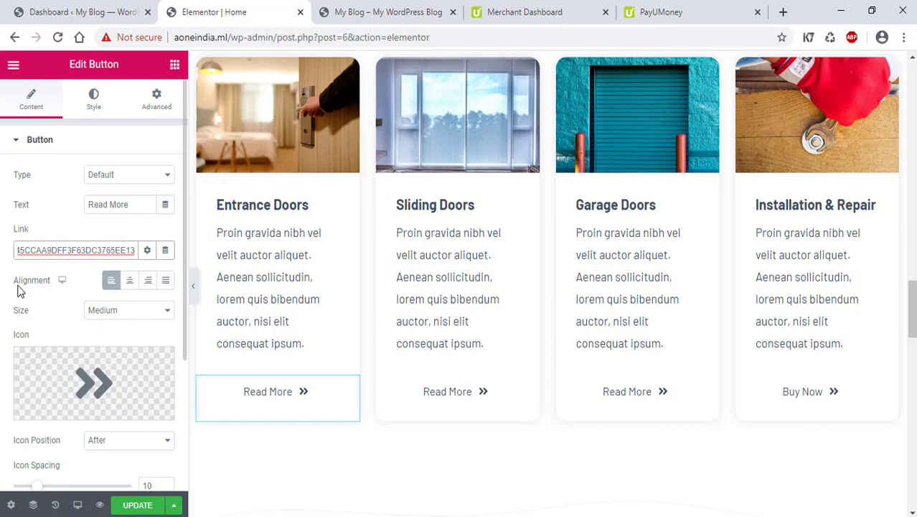
# - Change the Entrance Doors button's text to "Buy Now"
pyautogui.scroll(-1, 19, 289)
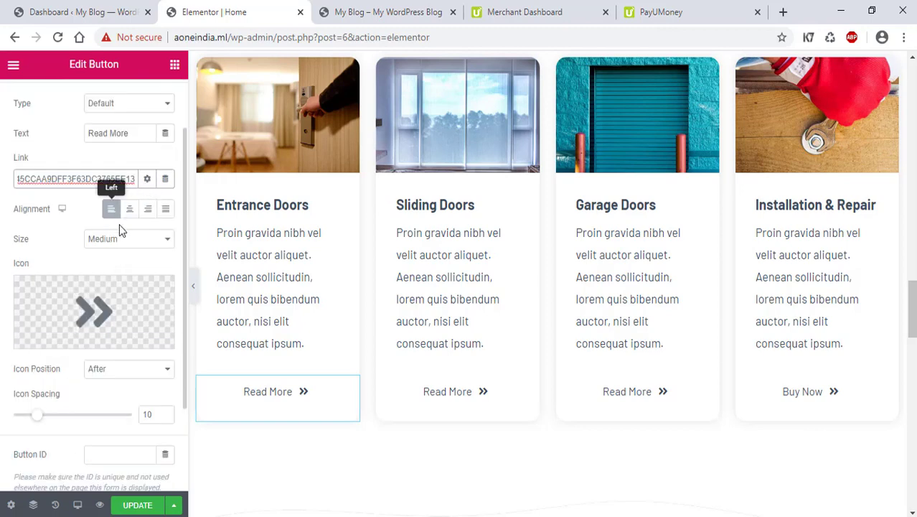
pyautogui.scroll(1, 119, 224)
pyautogui.moveTo(127, 204); pyautogui.dragTo(81, 206)
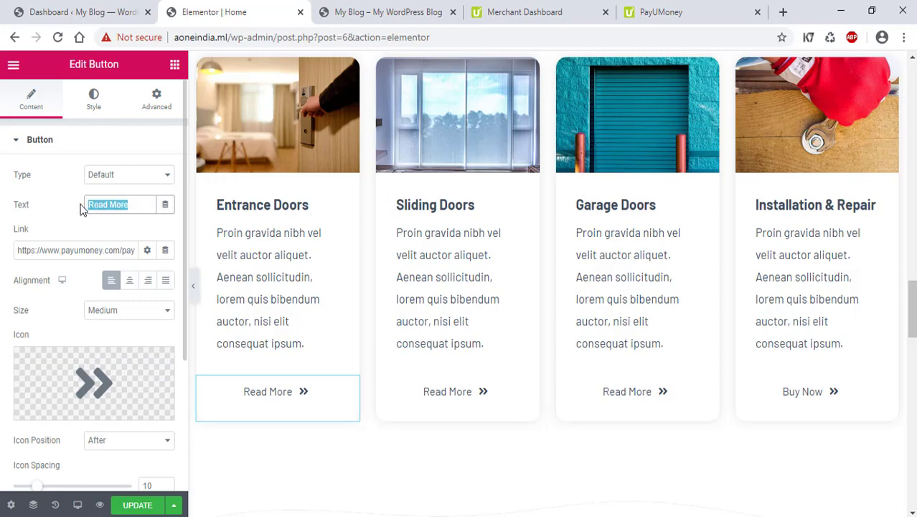
pyautogui.write('Buy ')
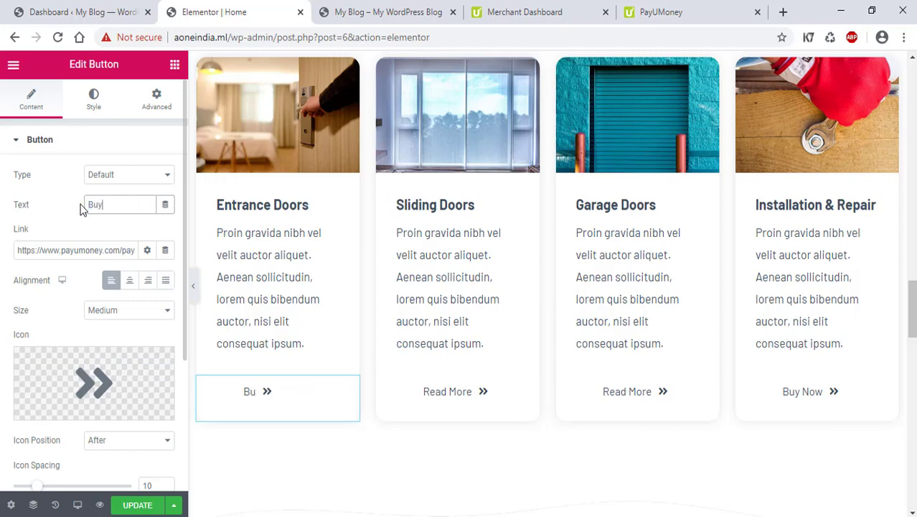
pyautogui.write('Now')
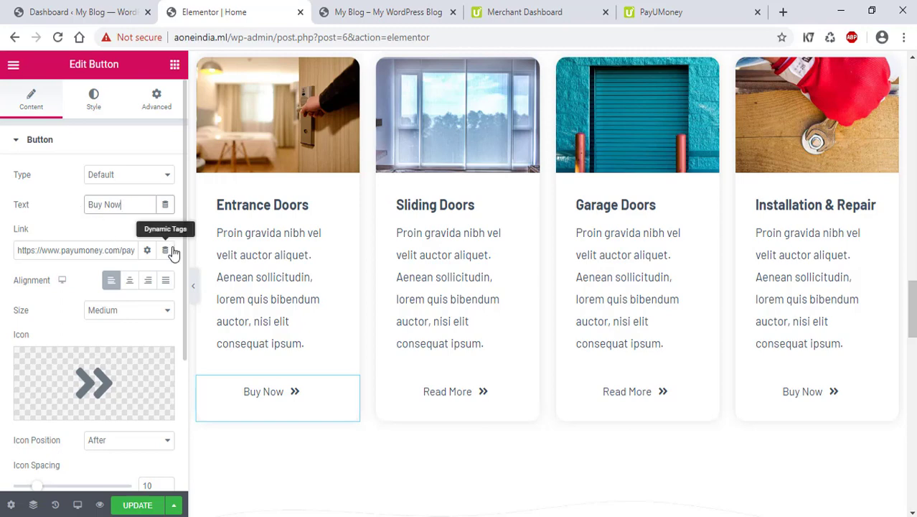
# - Set the Entrance Doors button's link to open in a new window and update the page
pyautogui.click(147, 250)
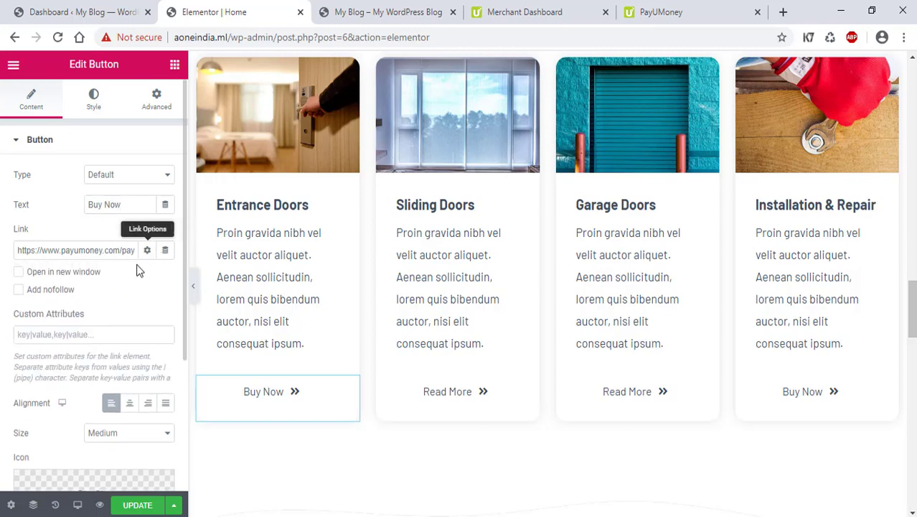
pyautogui.click(18, 273)
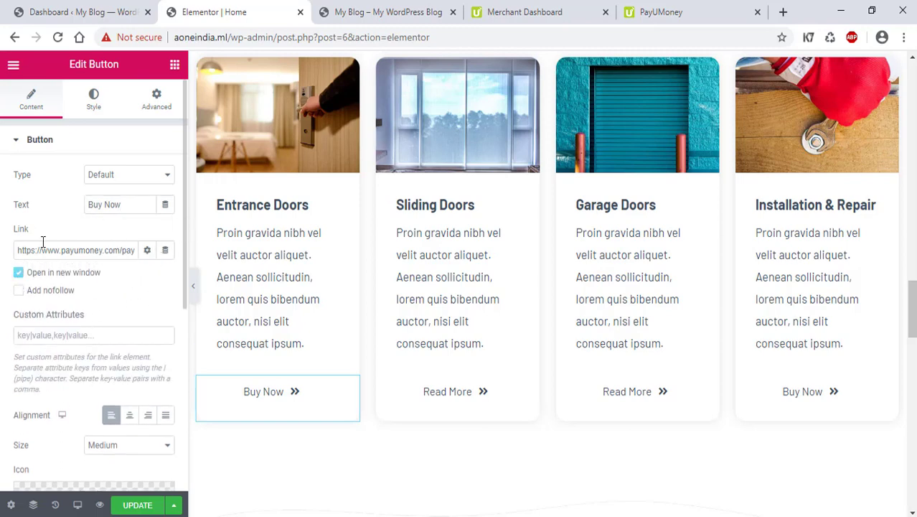
pyautogui.scroll(-2, 43, 253)
pyautogui.click(138, 506)
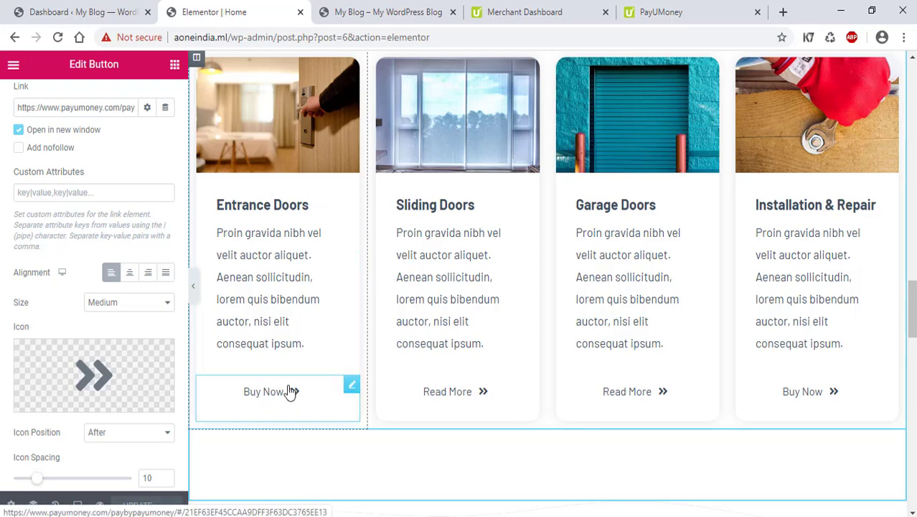
# - Reload the live website to check the Entrance Doors card's Buy Now button, and close the already open PayUmoney payment page
pyautogui.click(368, 10)
pyautogui.scroll(1, 49, 84)
pyautogui.click(57, 37)
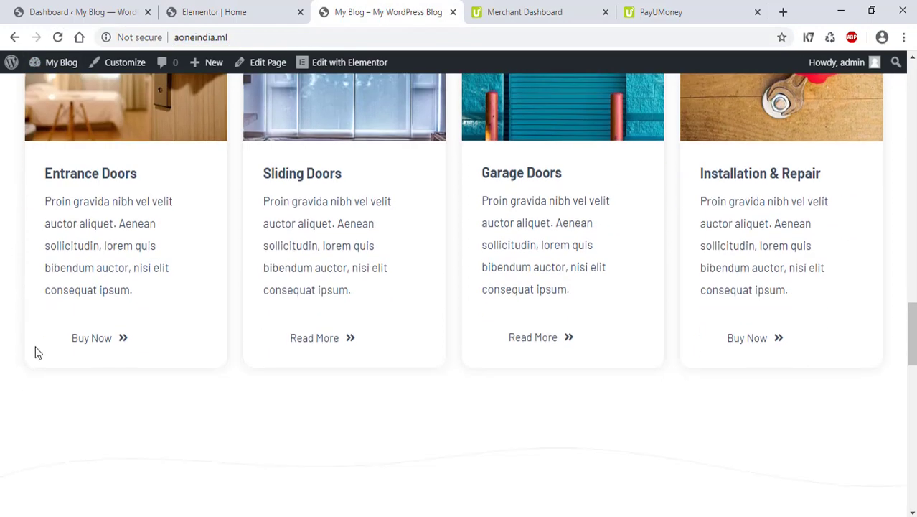
pyautogui.click(99, 346)
pyautogui.click(660, 21)
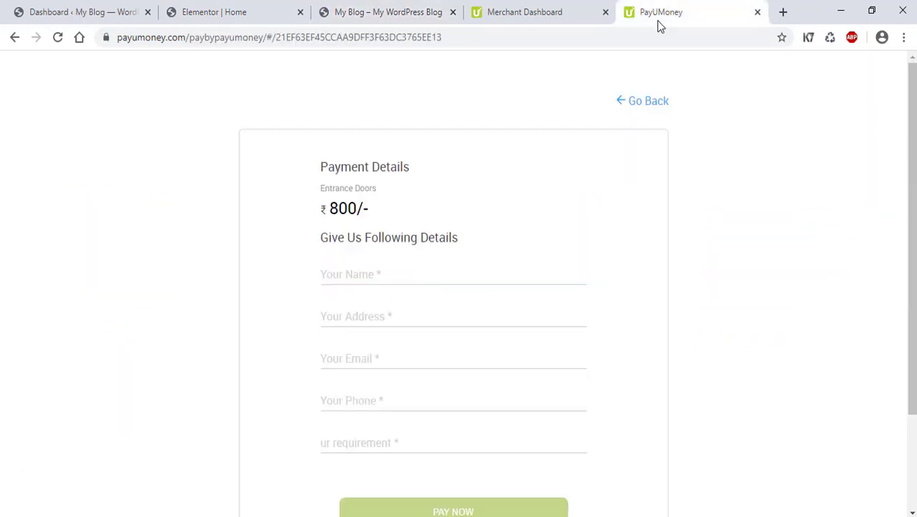
pyautogui.click(758, 13)
pyautogui.click(395, 15)
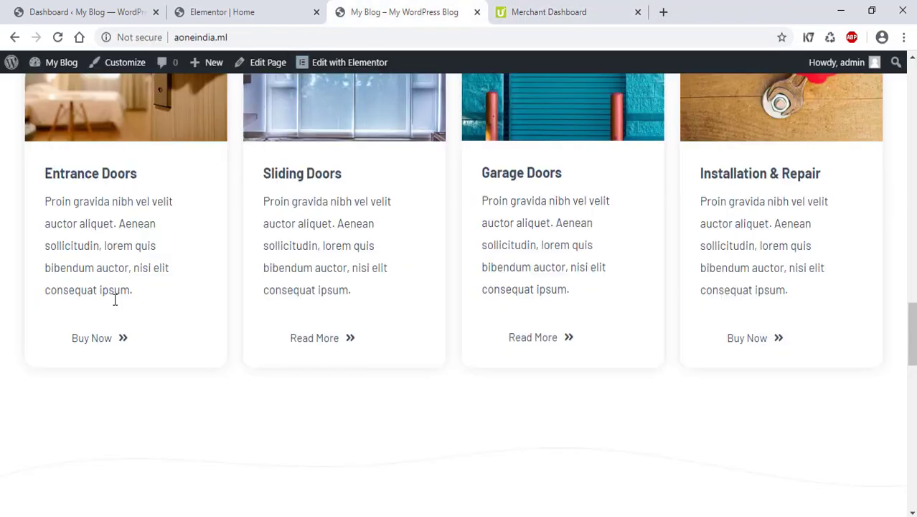
# - Test the Entrance Doors Buy Now button, examine the payment form it opens, and close the payment page and Merchant Dashboard
pyautogui.click(96, 344)
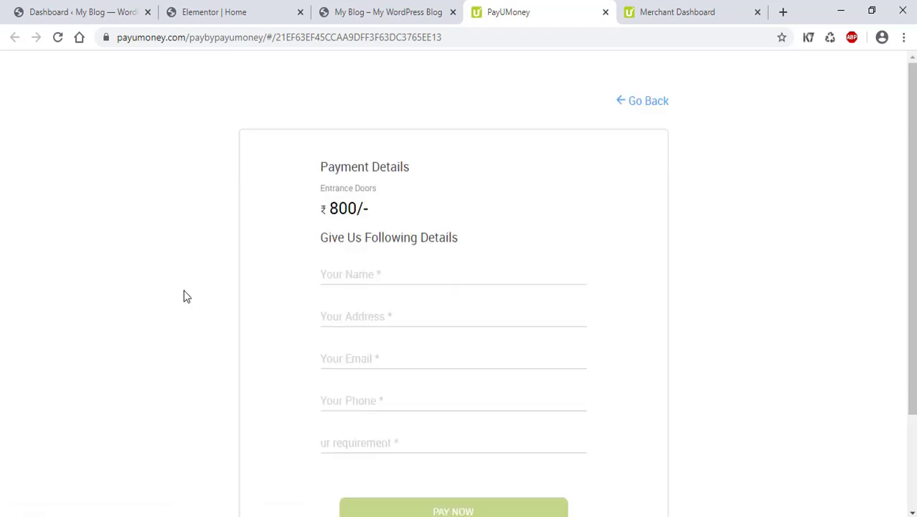
pyautogui.scroll(-2, 503, 303)
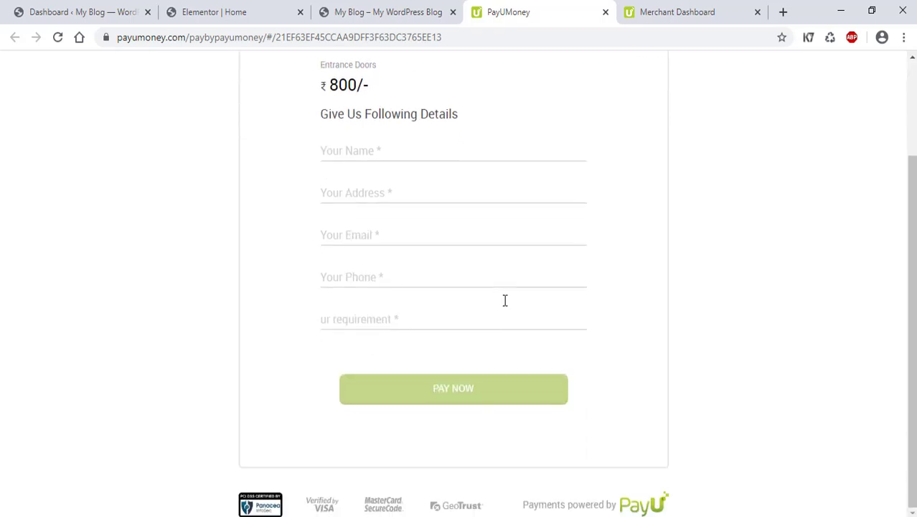
pyautogui.scroll(2, 504, 303)
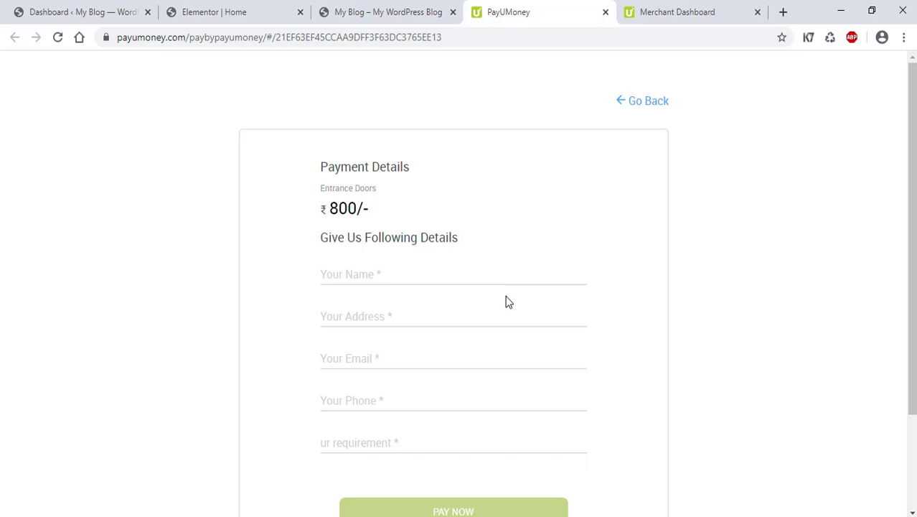
pyautogui.click(666, 8)
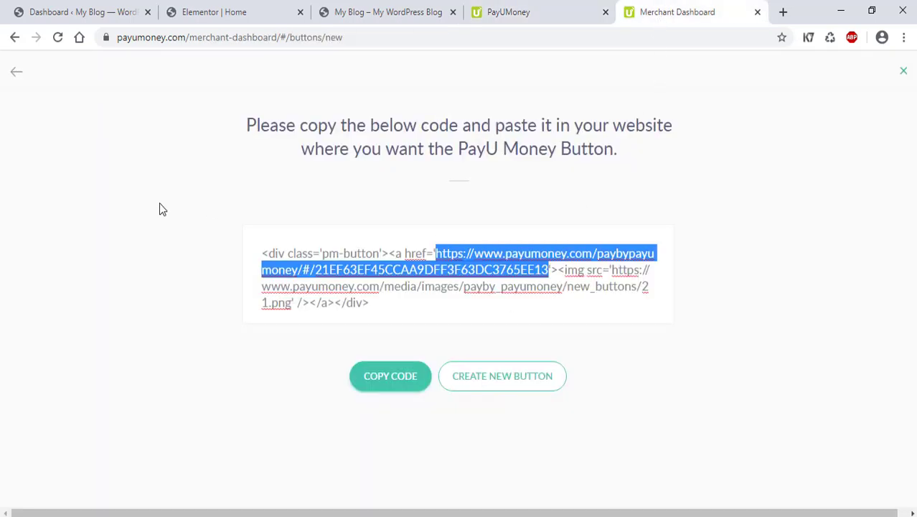
pyautogui.click(757, 13)
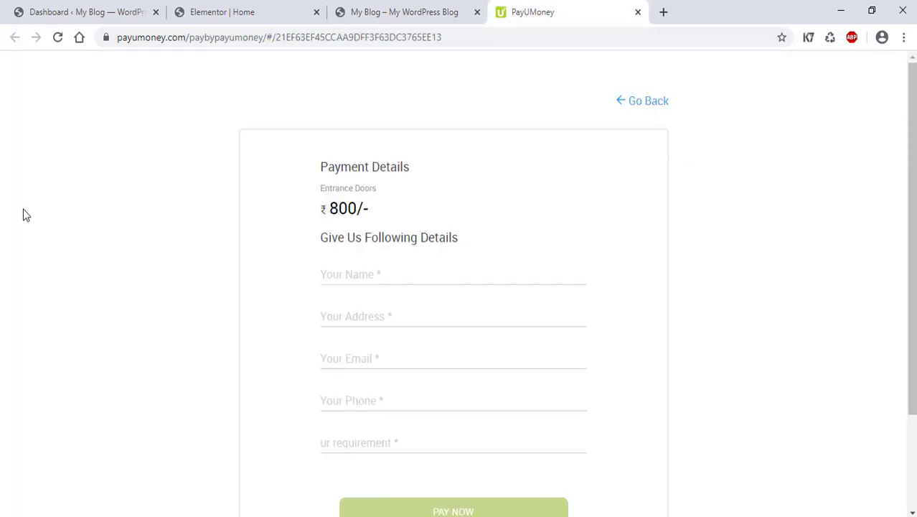
pyautogui.hotkey('ctrl', 'w')
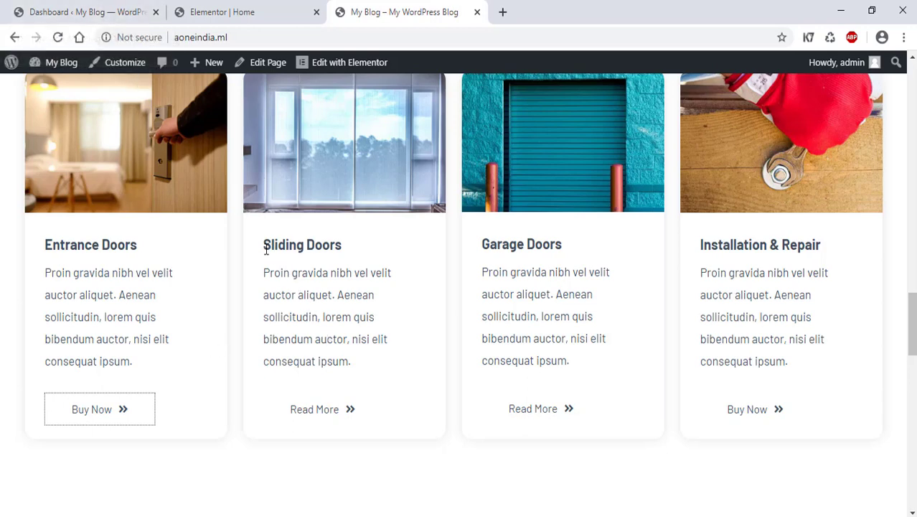
# - Start adding a new WooCommerce product in the WordPress admin
pyautogui.moveTo(264, 246); pyautogui.dragTo(343, 245)
pyautogui.click(260, 474)
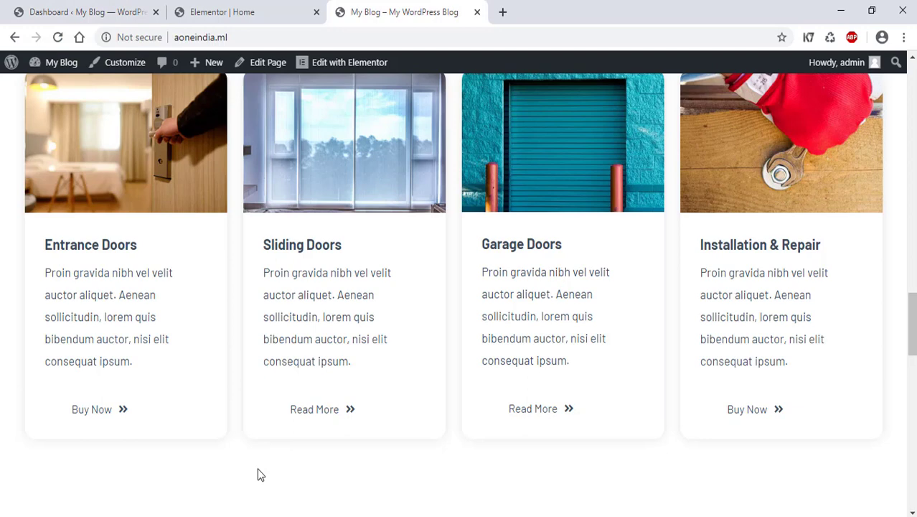
pyautogui.click(89, 14)
pyautogui.moveTo(56, 291)
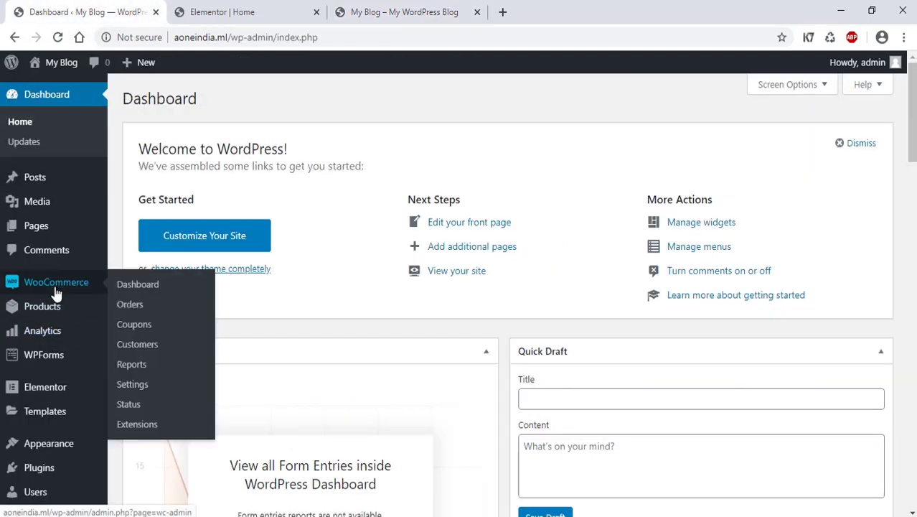
pyautogui.moveTo(58, 307)
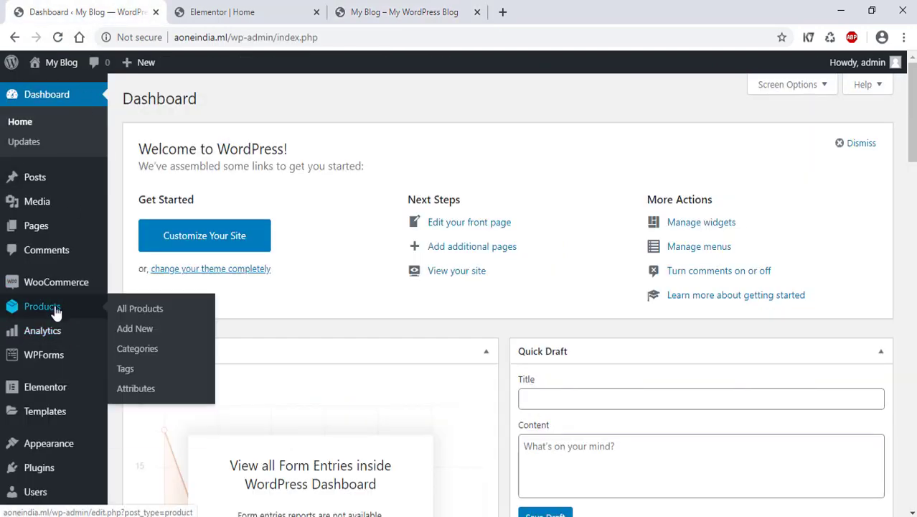
pyautogui.click(139, 328)
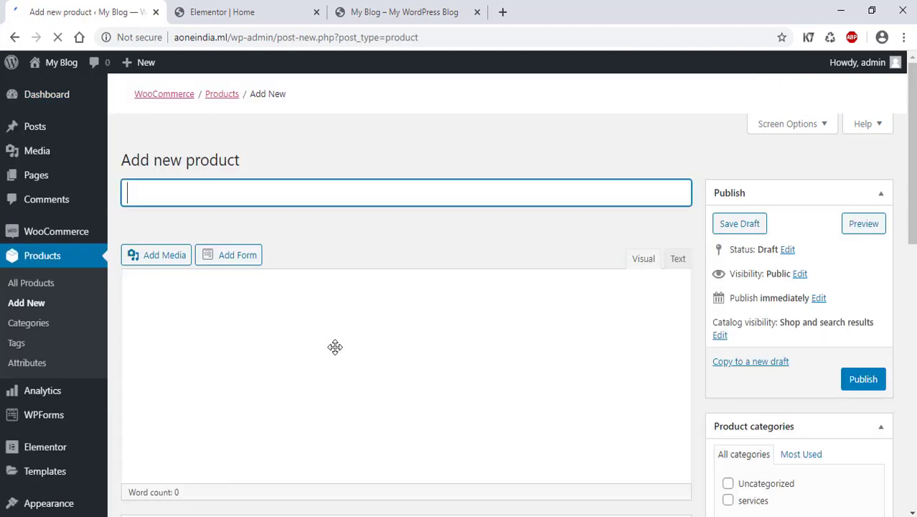
# - Name the product "Sliding Doors" using the heading copied from the live website, and enter "demo" as its description
pyautogui.click(367, 17)
pyautogui.moveTo(264, 246); pyautogui.dragTo(341, 247)
pyautogui.rightClick(333, 245)
pyautogui.click(350, 256)
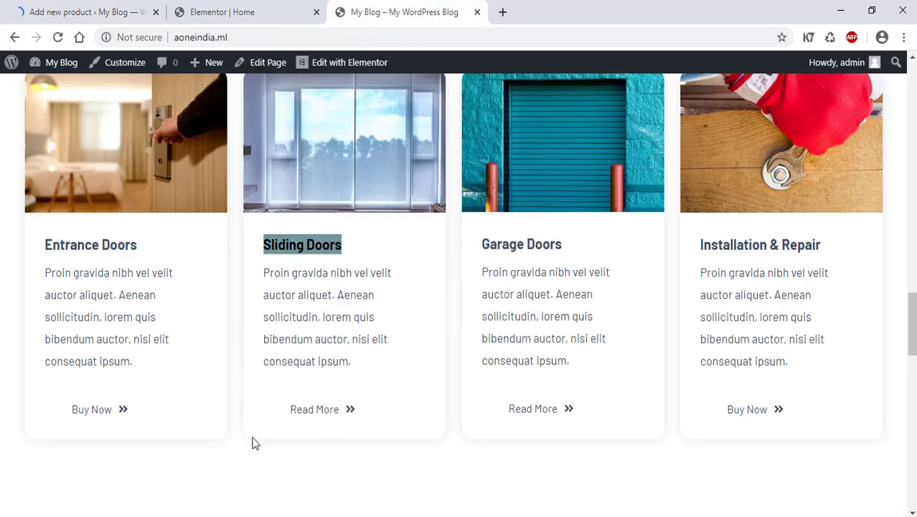
pyautogui.click(133, 14)
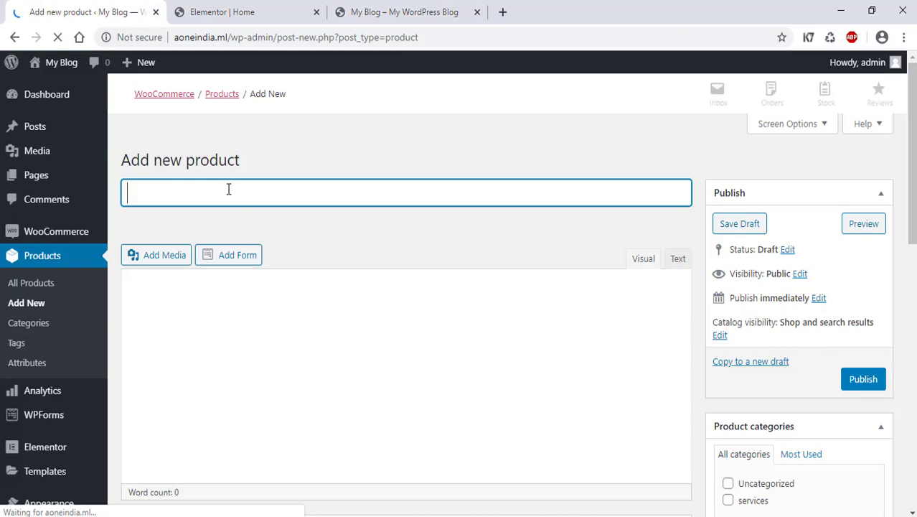
pyautogui.hotkey('ctrl', 'v')
pyautogui.click(248, 370)
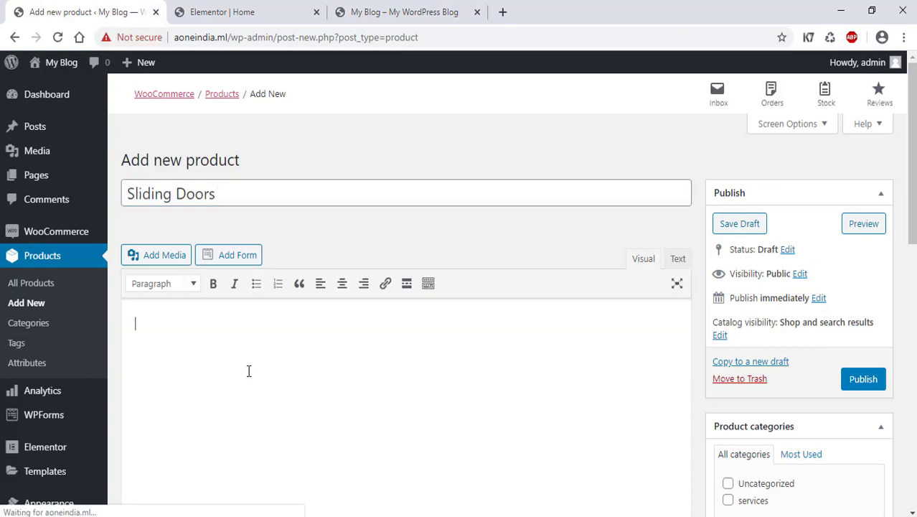
pyautogui.write('demo')
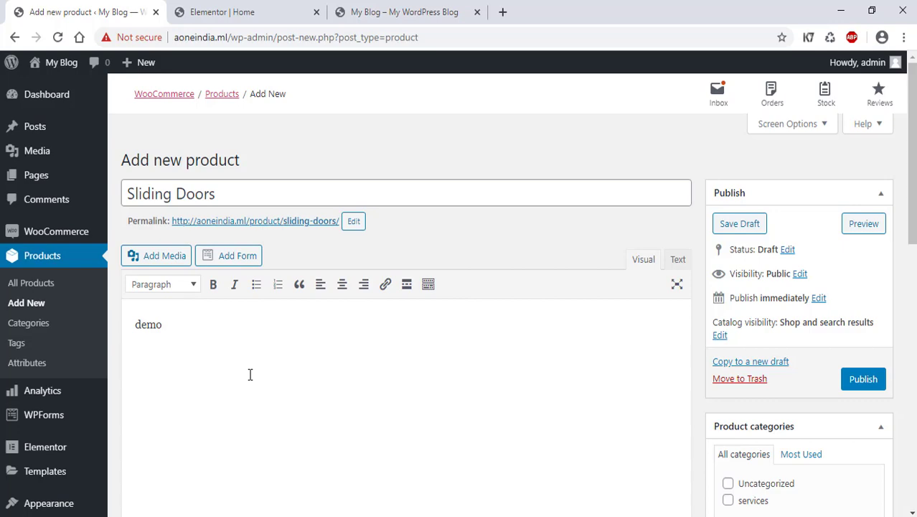
# - Mark the Sliding Doors product as virtual in its product data
pyautogui.scroll(-2, 264, 375)
pyautogui.scroll(-3, 264, 375)
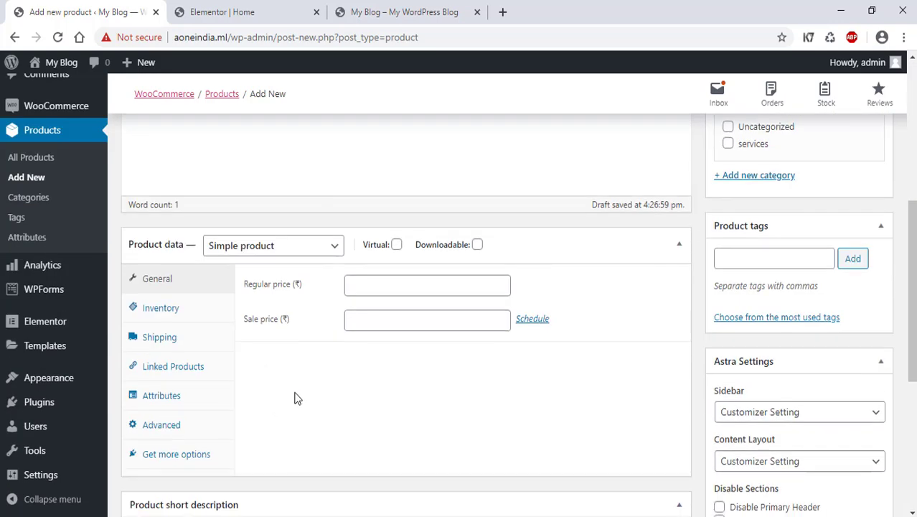
pyautogui.click(383, 284)
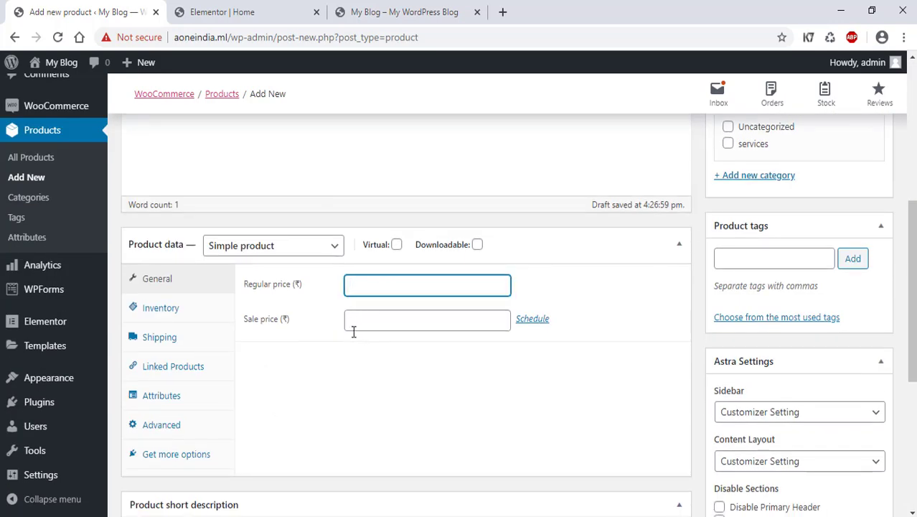
pyautogui.click(396, 244)
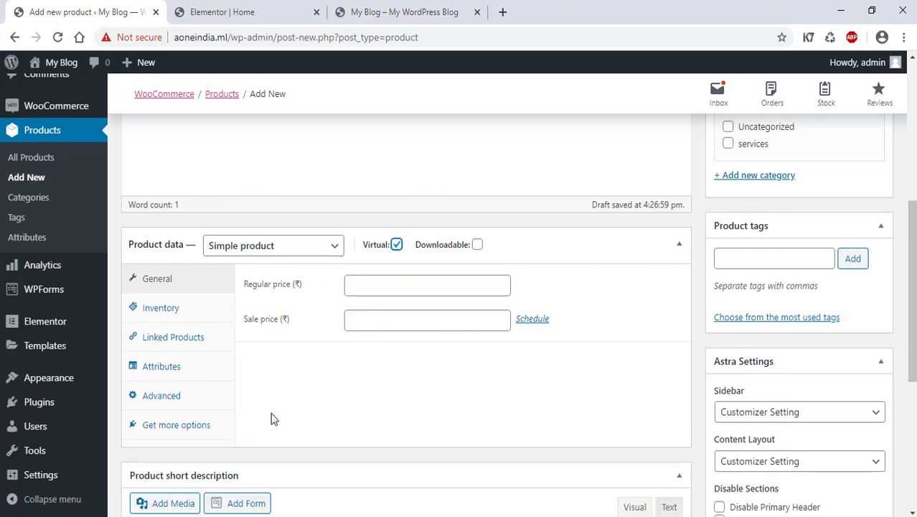
# - Set the product's regular price to 1600 and sale price to 1560, and look over its inventory options
pyautogui.scroll(-1, 271, 418)
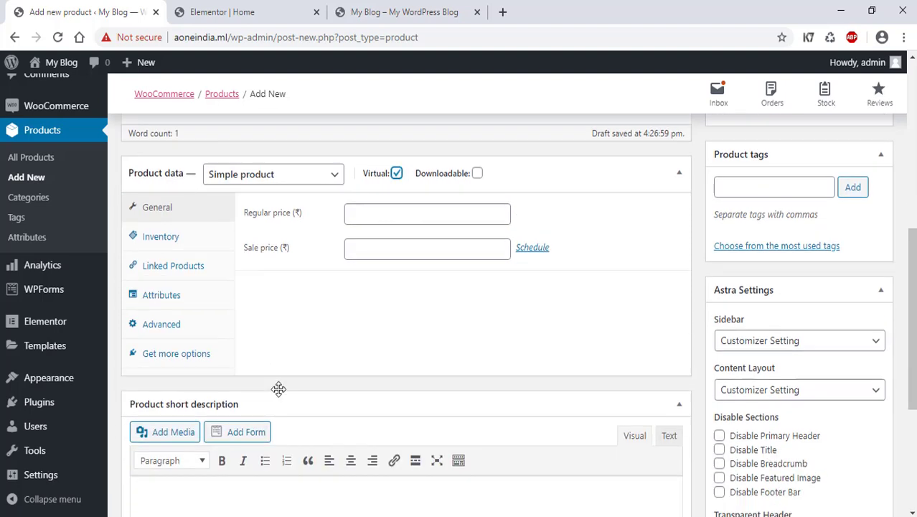
pyautogui.click(383, 214)
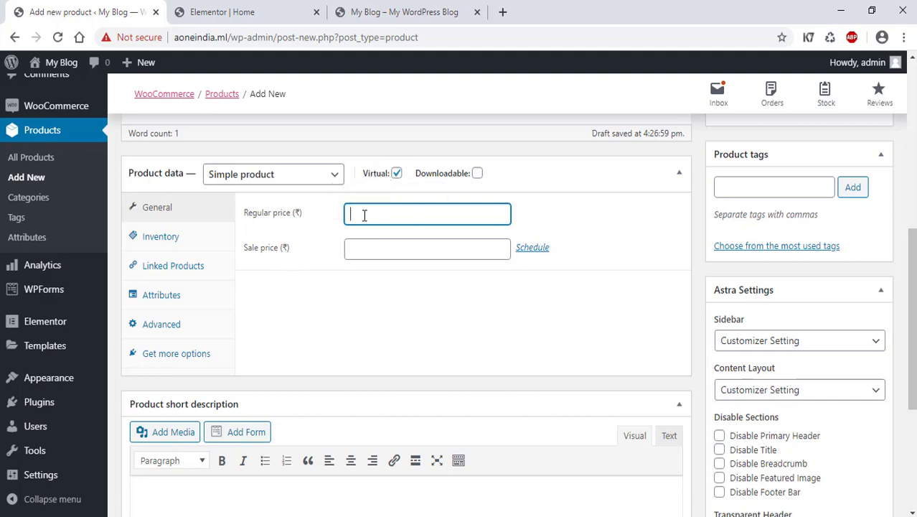
pyautogui.write('1600')
pyautogui.click(386, 247)
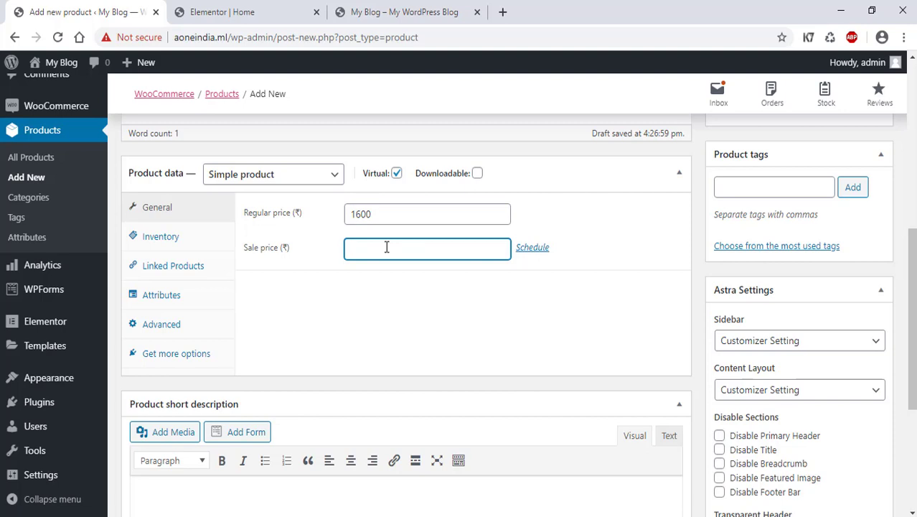
pyautogui.write('1560')
pyautogui.click(368, 323)
pyautogui.click(174, 237)
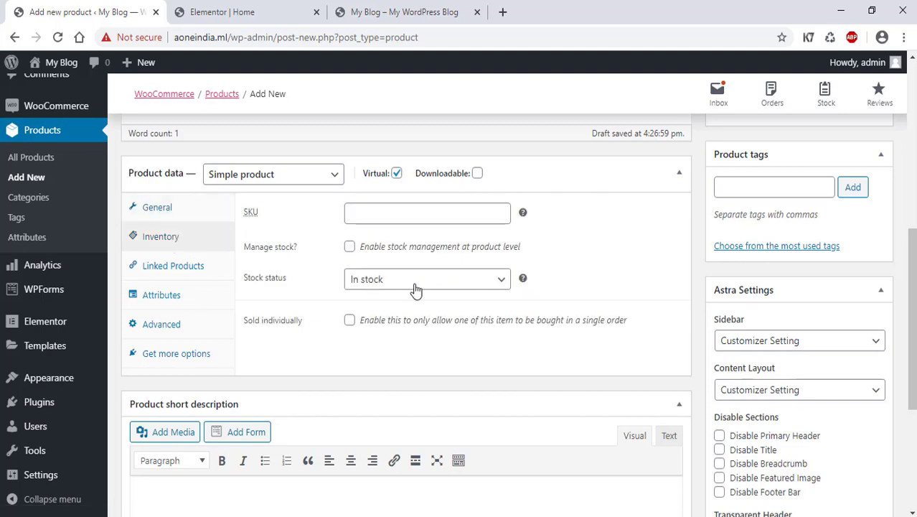
pyautogui.click(170, 213)
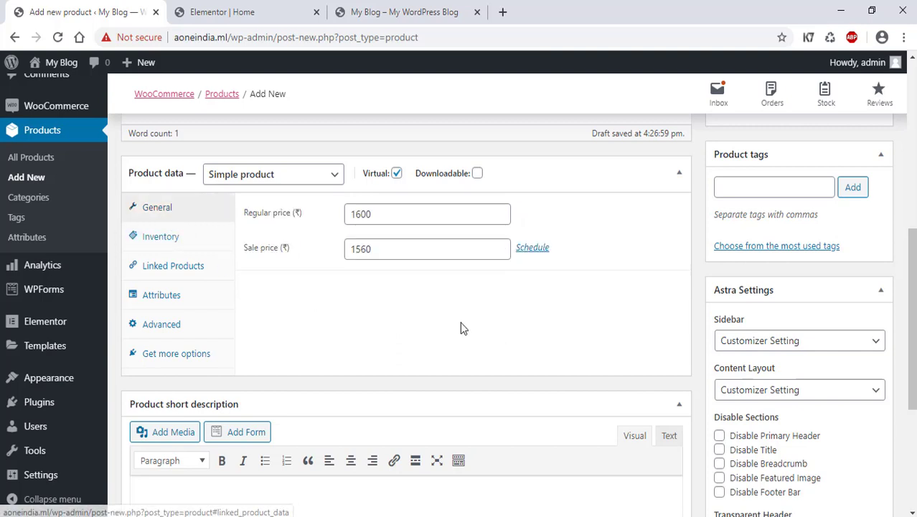
# - Enter "demo" as the product short description and assign the product to the services category
pyautogui.scroll(-2, 460, 322)
pyautogui.click(321, 412)
pyautogui.write('demo')
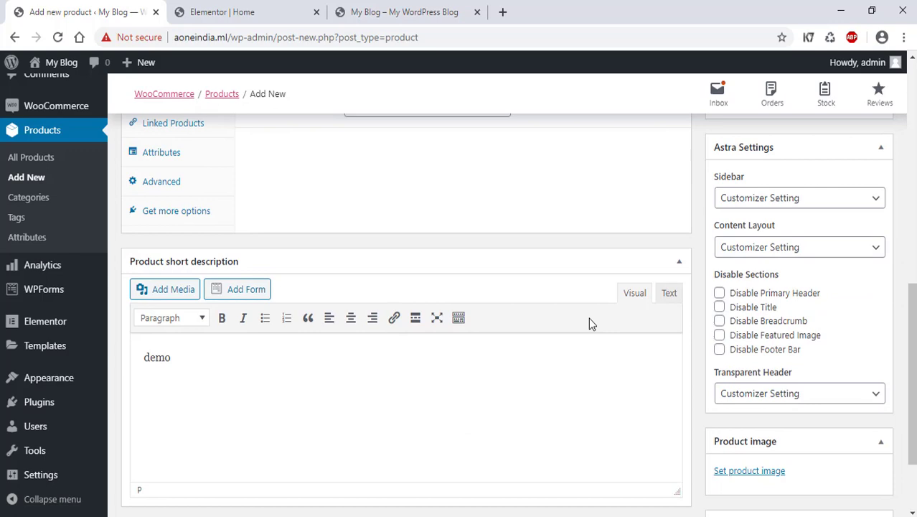
pyautogui.scroll(3, 711, 402)
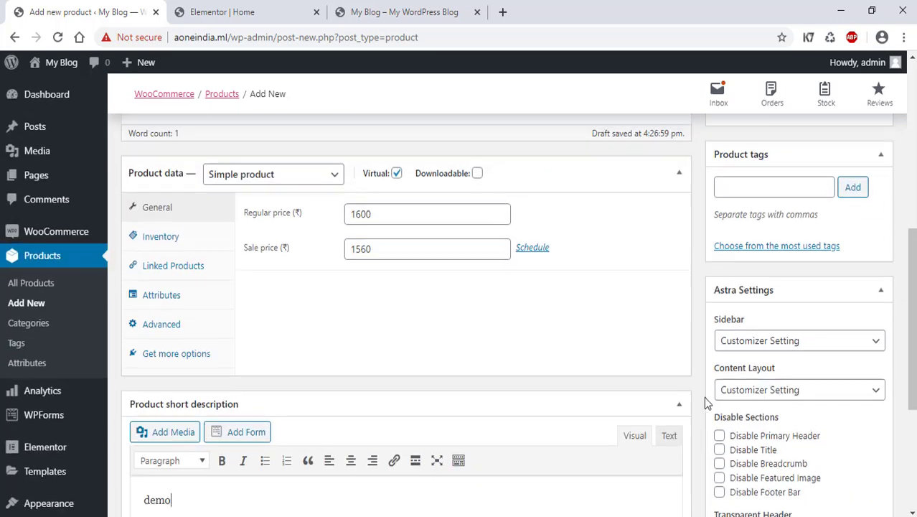
pyautogui.scroll(1, 664, 336)
pyautogui.click(728, 215)
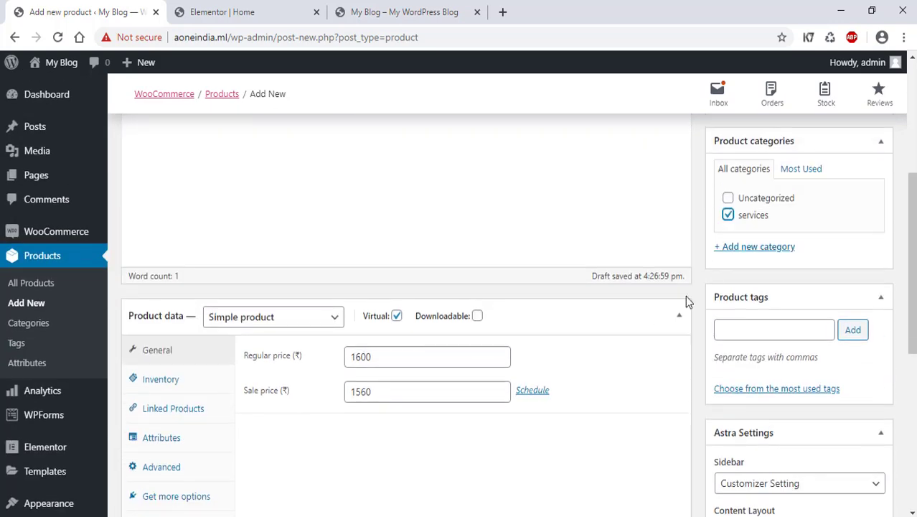
# - Look over the remaining product settings, the live homepage and the service cards in the Elementor editor
pyautogui.scroll(-5, 587, 356)
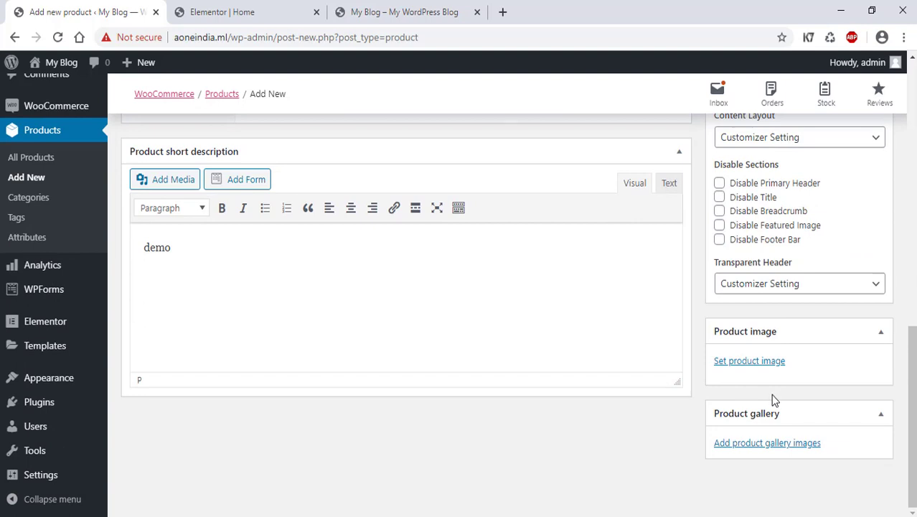
pyautogui.scroll(3, 595, 396)
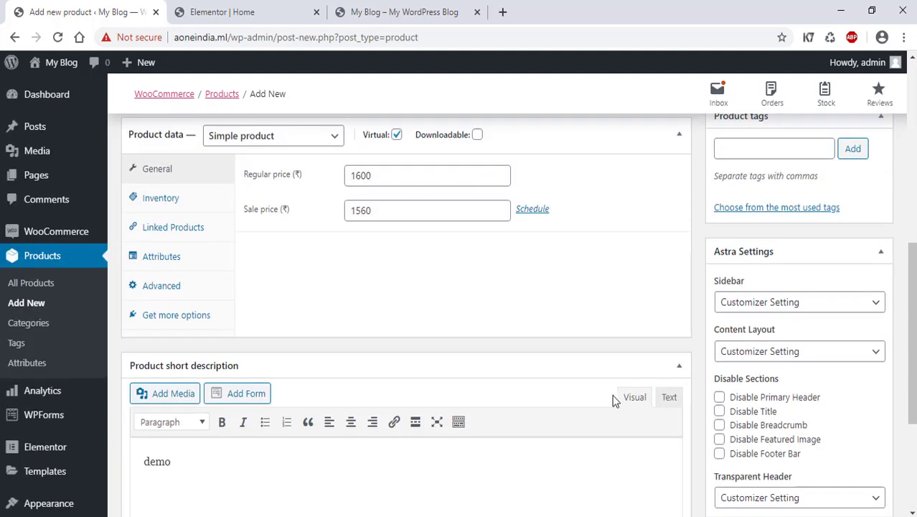
pyautogui.click(416, 12)
pyautogui.scroll(5, 543, 271)
pyautogui.scroll(15, 543, 271)
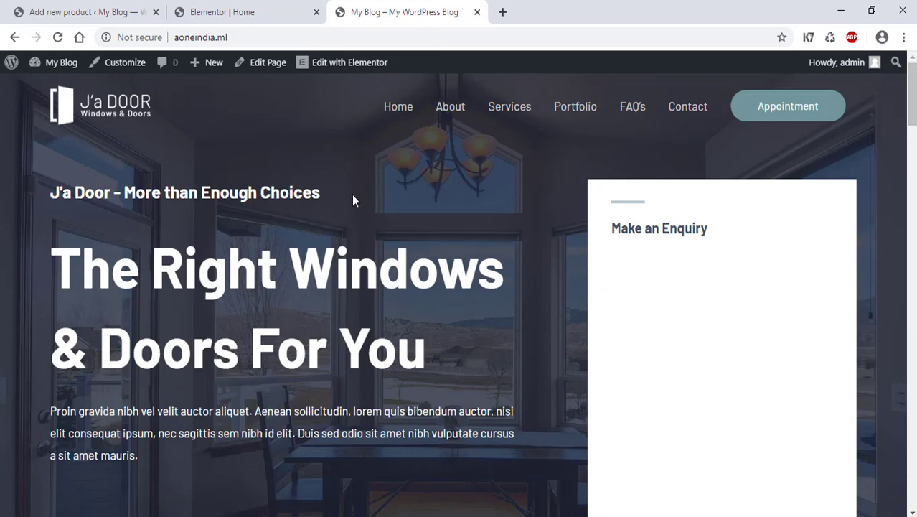
pyautogui.click(230, 16)
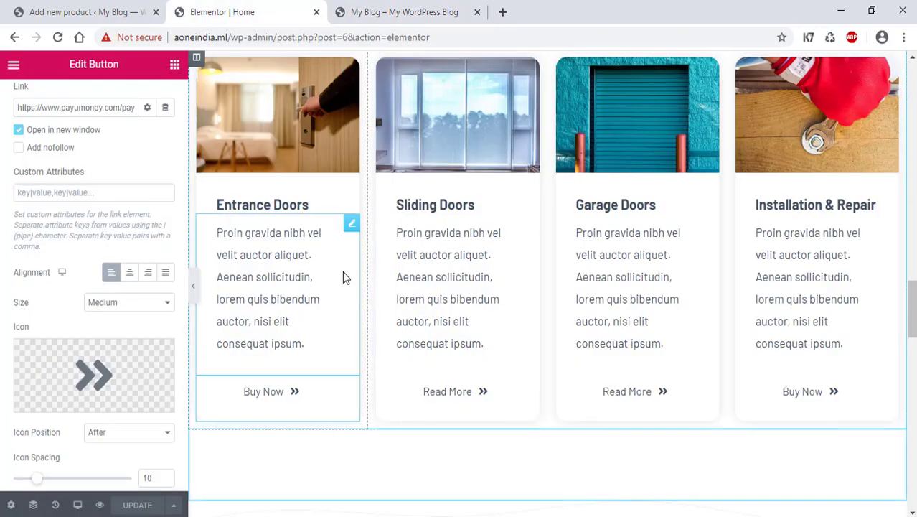
pyautogui.click(143, 12)
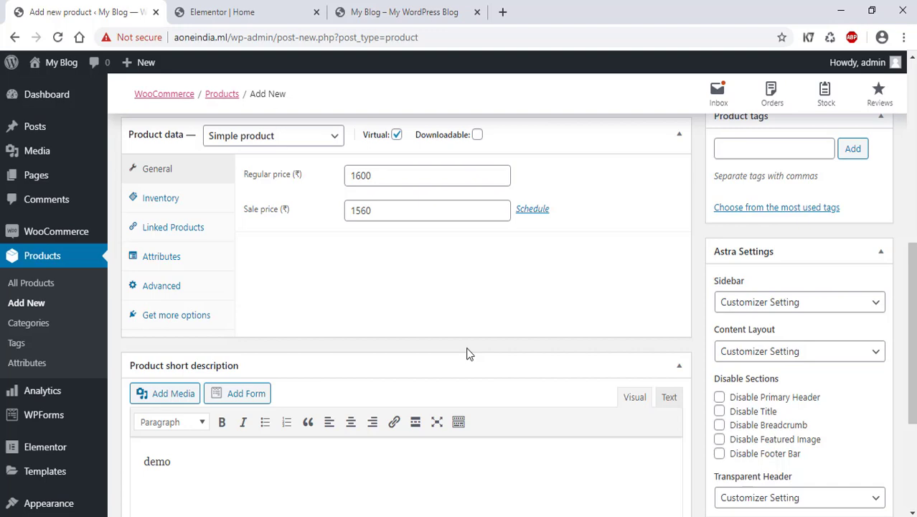
# - Publish the Sliding Doors product
pyautogui.scroll(10, 493, 353)
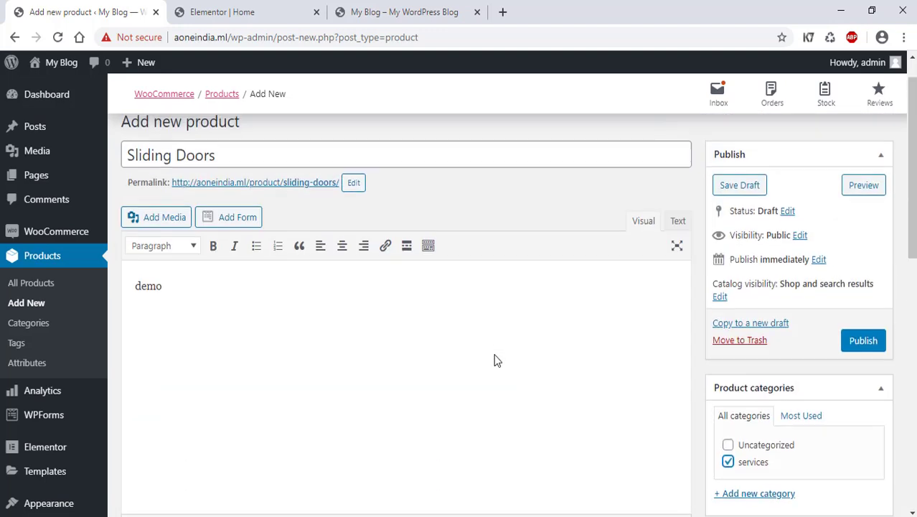
pyautogui.click(863, 342)
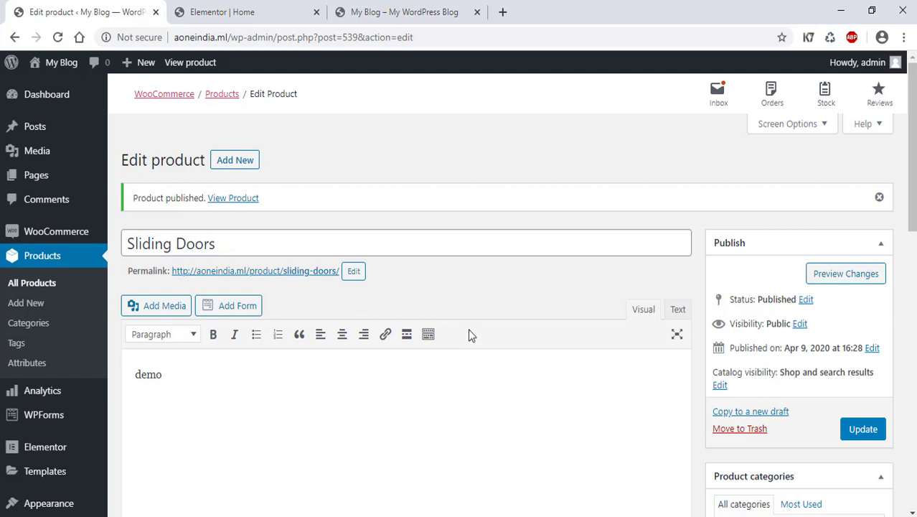
# - Look over the service cards on the live homepage and find the Sliding Doors card
pyautogui.click(422, 11)
pyautogui.scroll(-5, 453, 278)
pyautogui.scroll(-4, 416, 366)
pyautogui.scroll(4, 415, 370)
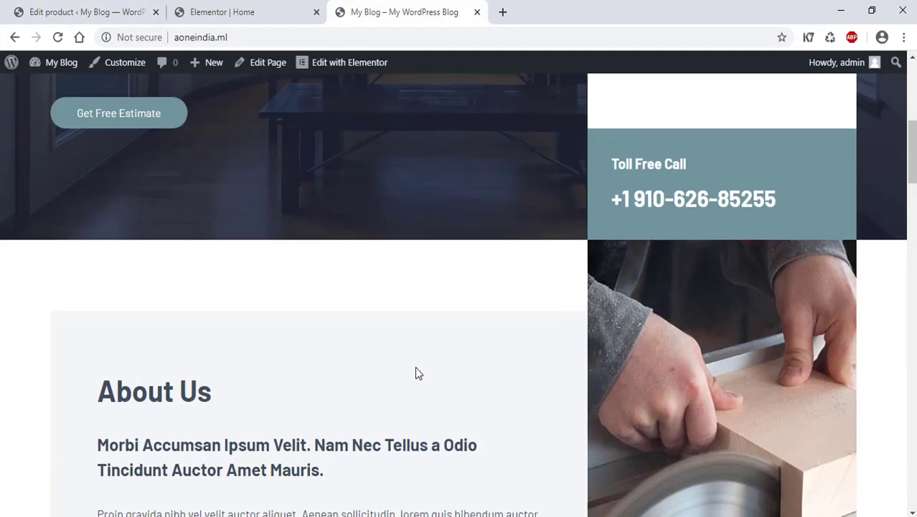
pyautogui.scroll(-12, 416, 362)
pyautogui.tripleClick(384, 384)
pyautogui.scroll(-1, 385, 408)
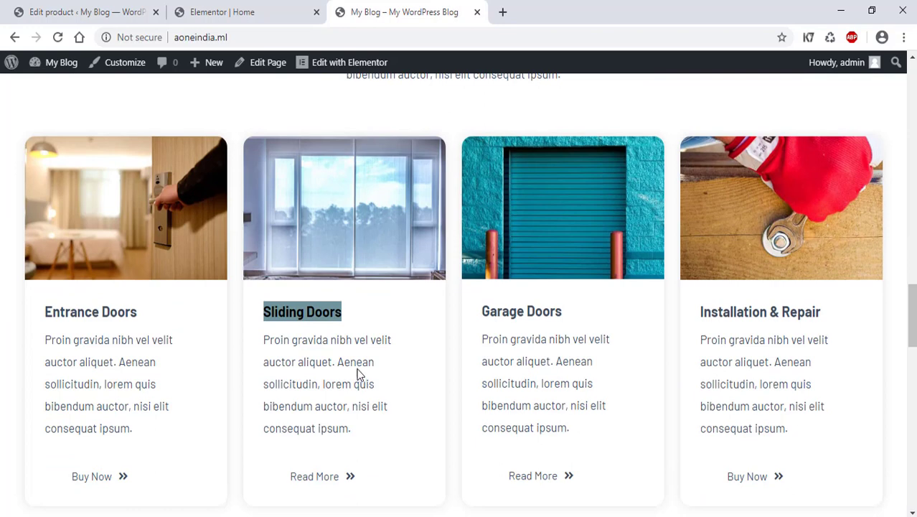
# - Open the list of all products and look up the ID of the Sliding Doors product
pyautogui.click(208, 8)
pyautogui.click(104, 13)
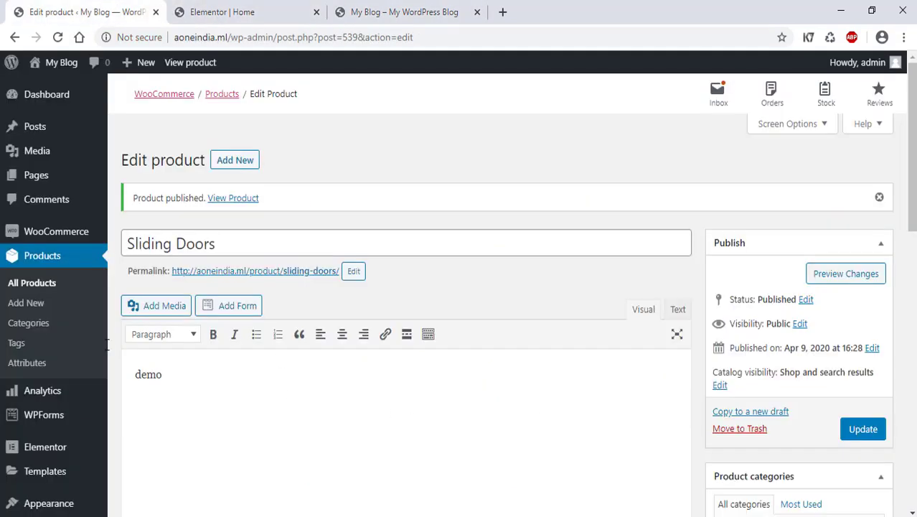
pyautogui.click(22, 286)
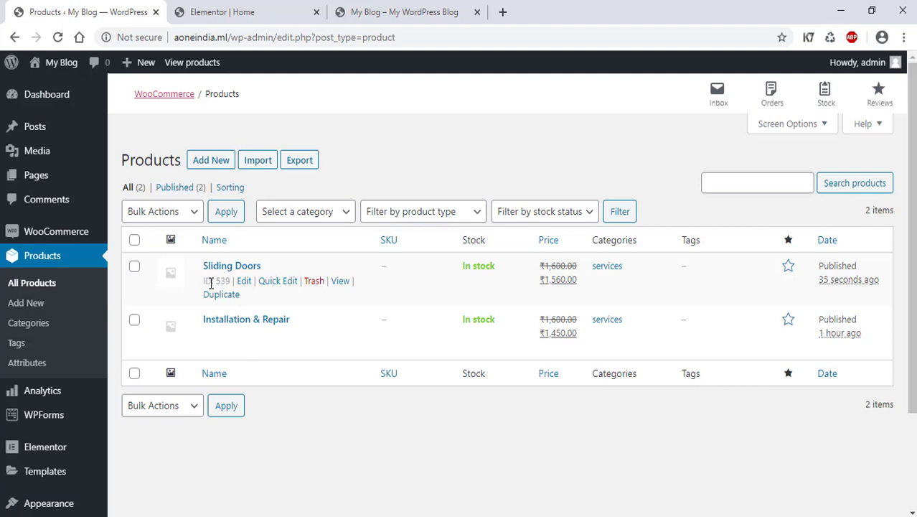
pyautogui.moveTo(216, 283); pyautogui.dragTo(231, 281)
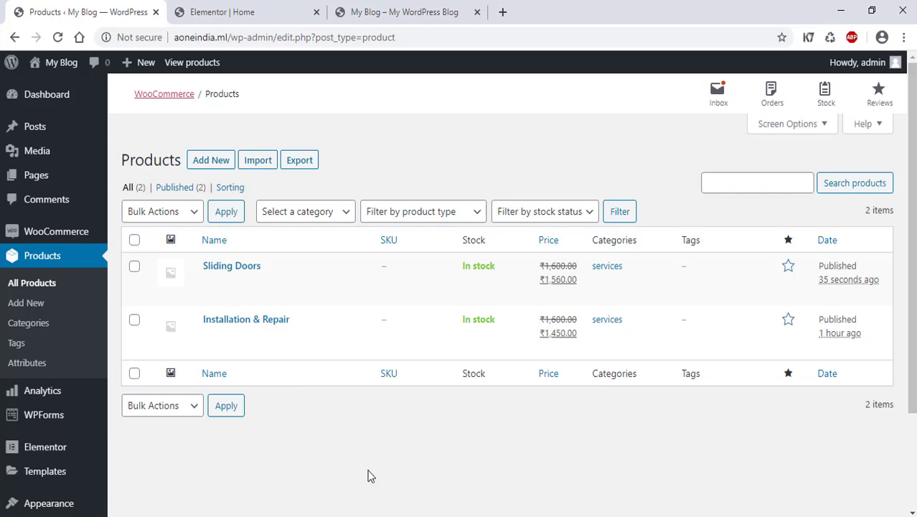
# - Copy the checkout link from the Installation & Repair card's Buy Now button in the Elementor editor
pyautogui.click(244, 11)
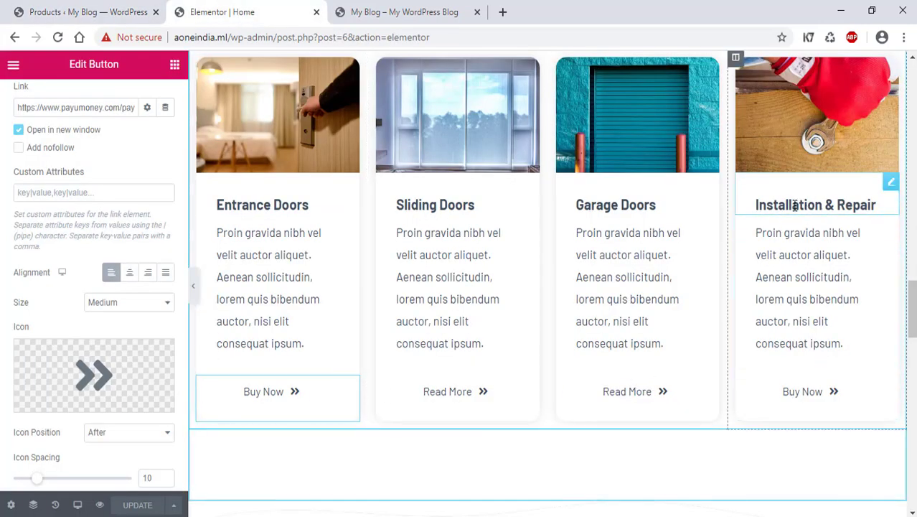
pyautogui.click(812, 395)
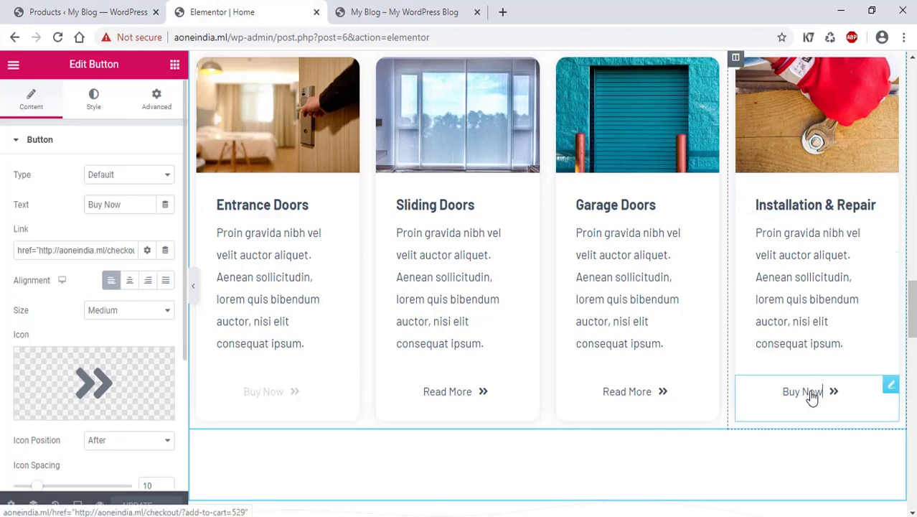
pyautogui.click(23, 251)
pyautogui.moveTo(23, 251); pyautogui.dragTo(133, 247)
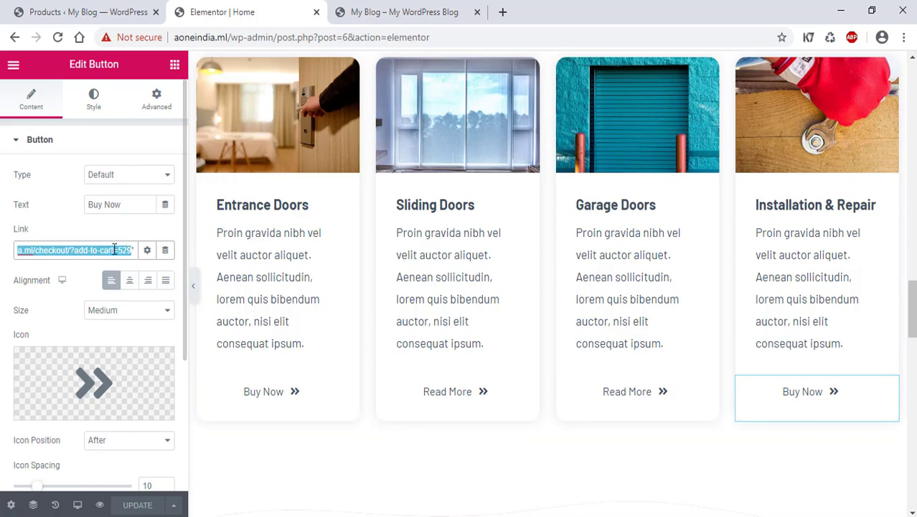
pyautogui.click(114, 249)
pyautogui.tripleClick(111, 250)
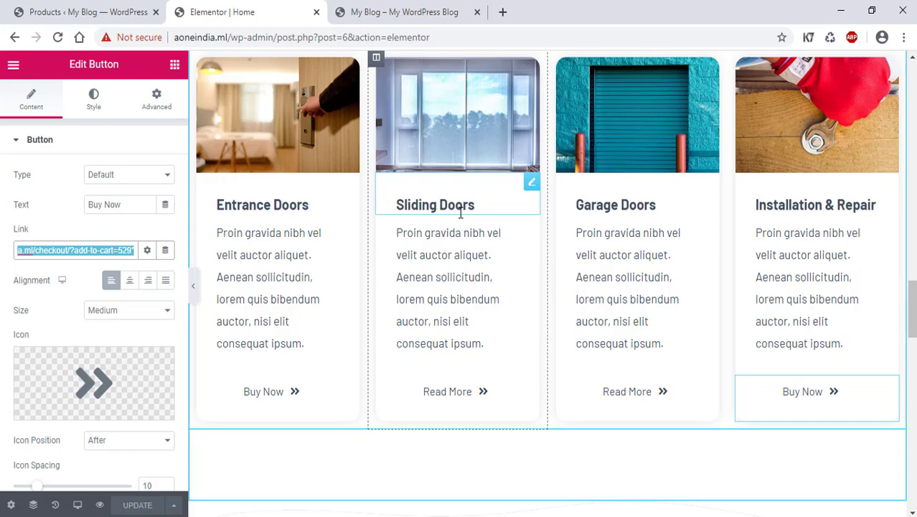
# - Replace the Sliding Doors button's # link with the copied checkout add-to-cart link and check its parts
pyautogui.click(448, 402)
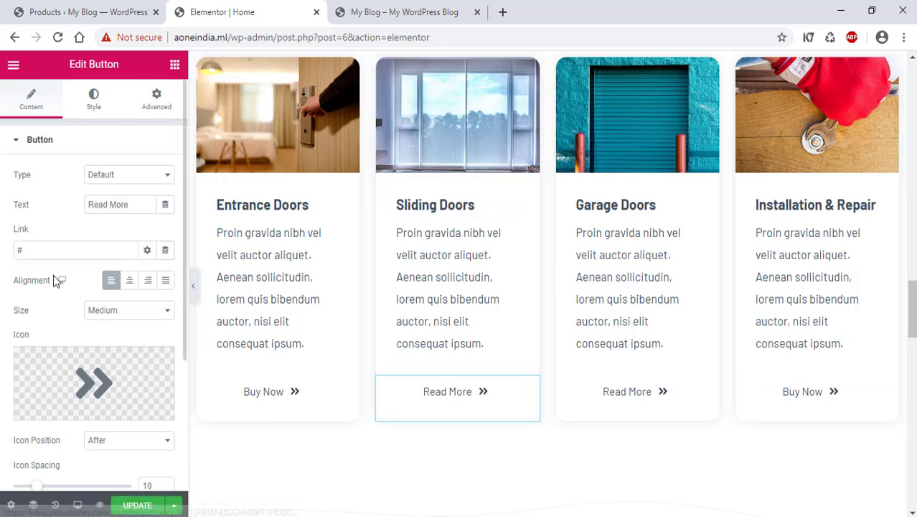
pyautogui.moveTo(23, 250); pyautogui.dragTo(3, 255)
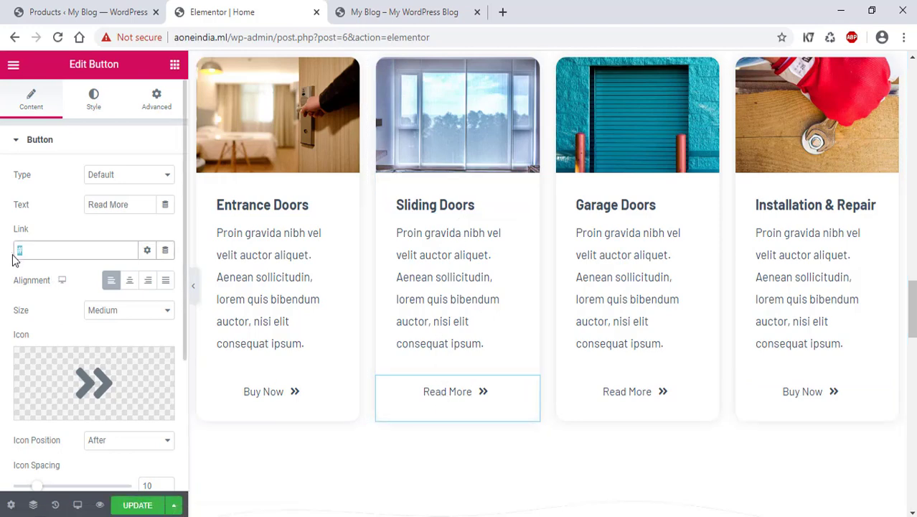
pyautogui.hotkey('ctrl', 'v')
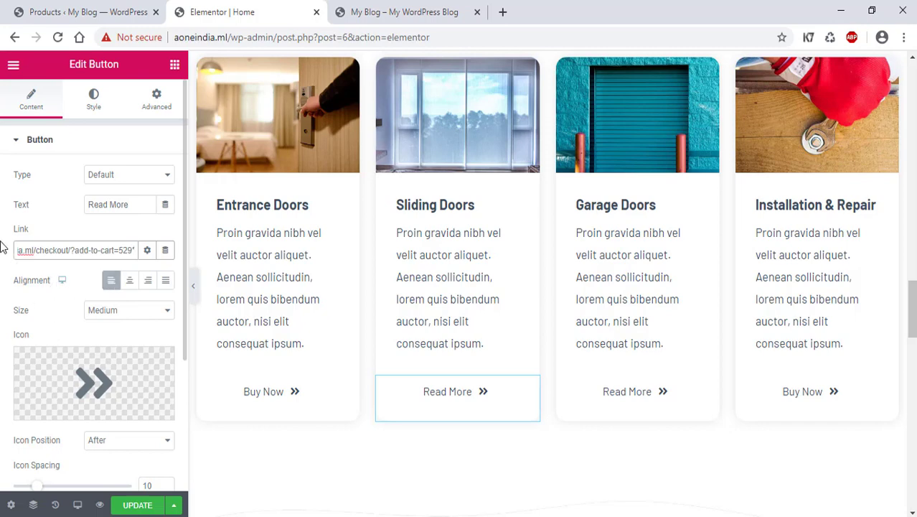
pyautogui.click(54, 218)
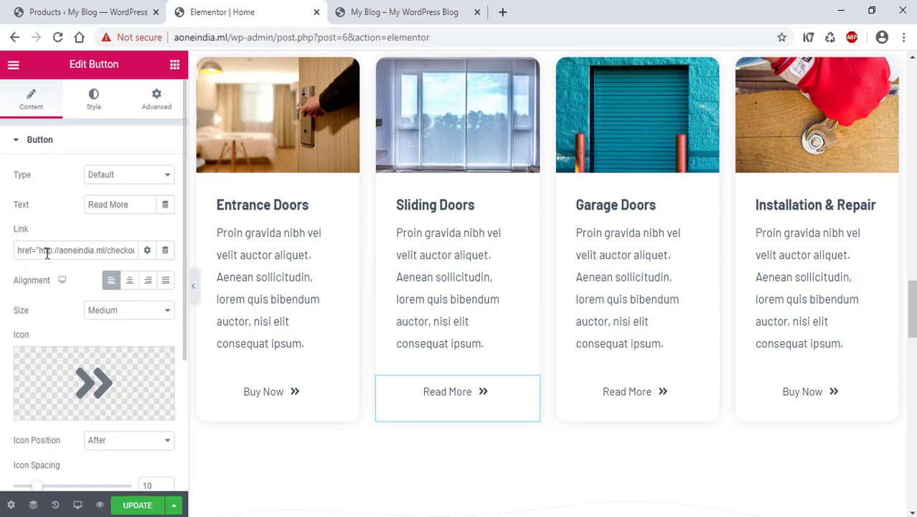
pyautogui.moveTo(42, 253); pyautogui.dragTo(94, 250)
pyautogui.click(123, 251)
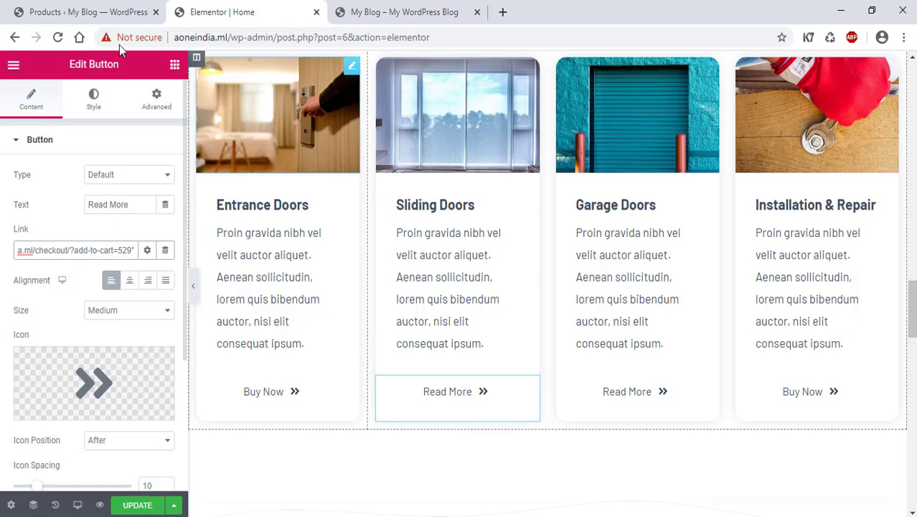
# - Copy the Sliding Doors product ID from the product list and set the button link's add-to-cart value to 539
pyautogui.click(90, 13)
pyautogui.doubleClick(222, 281)
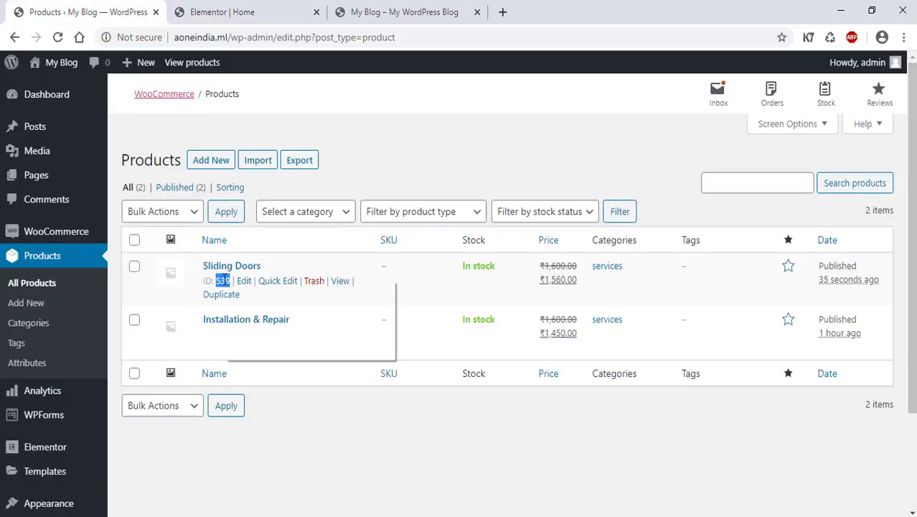
pyautogui.rightClick(225, 281)
pyautogui.click(248, 290)
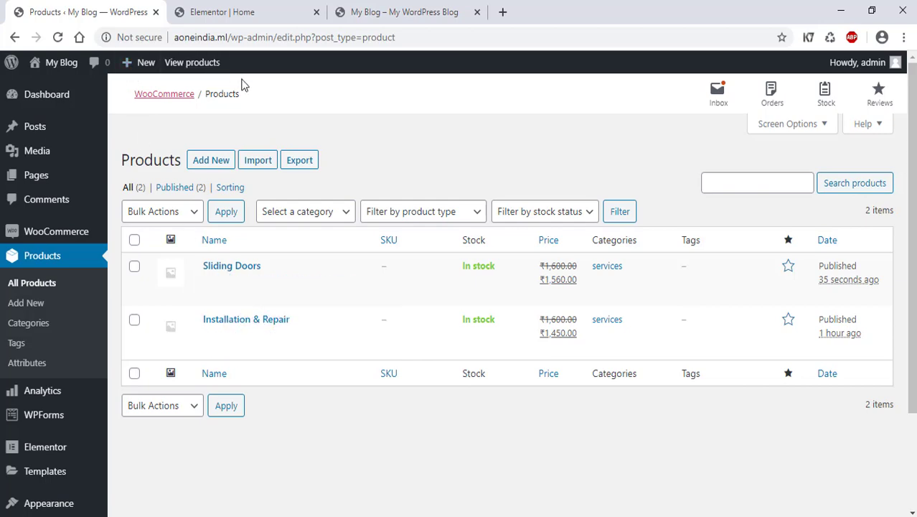
pyautogui.click(237, 15)
pyautogui.moveTo(121, 249); pyautogui.dragTo(132, 253)
pyautogui.click(124, 253)
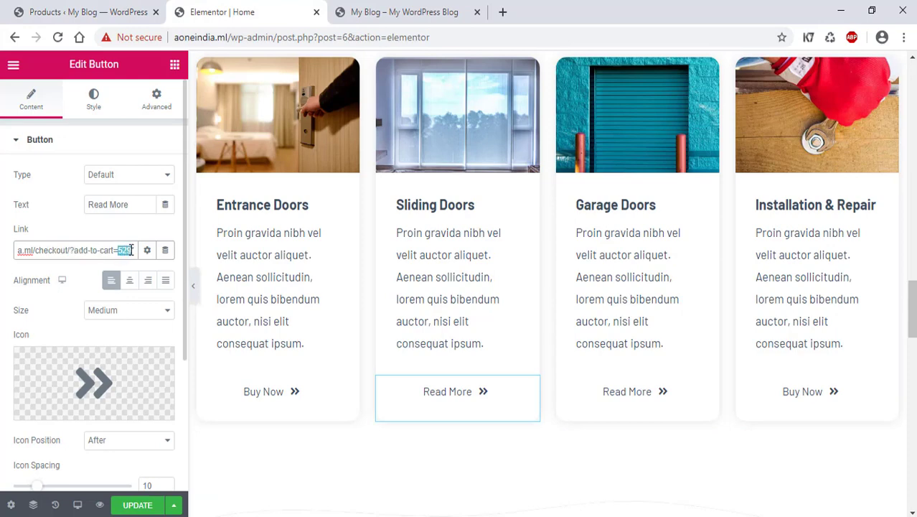
pyautogui.write('539')
# - Change the Sliding Doors button text to "Buy Now" and look over the card's description and heading
pyautogui.moveTo(132, 204); pyautogui.dragTo(77, 205)
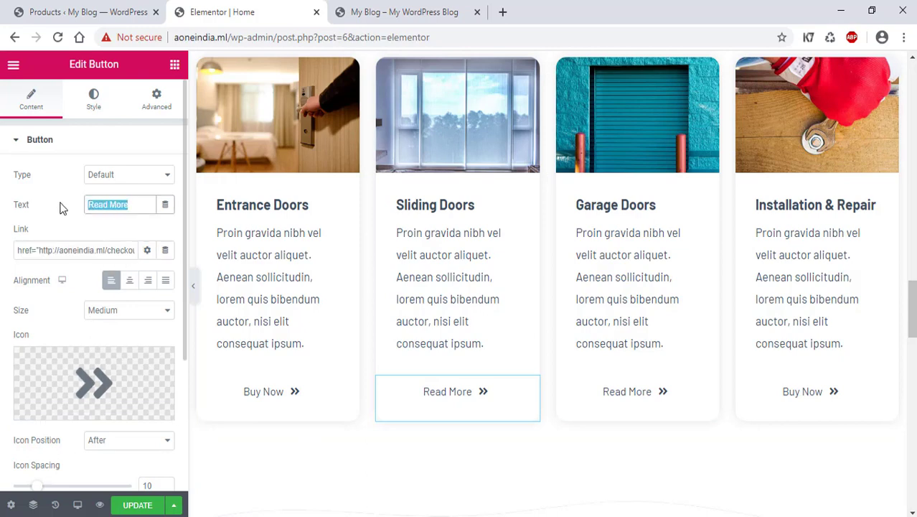
pyautogui.write('Buy Now')
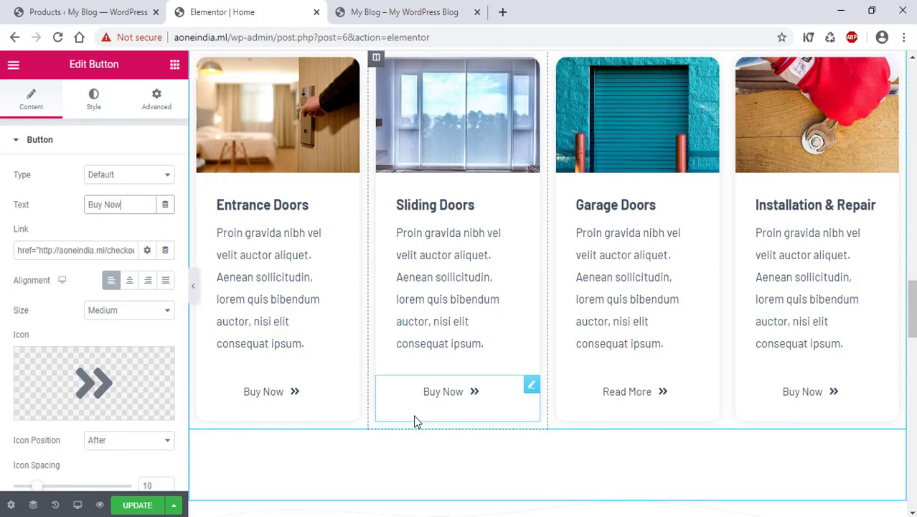
pyautogui.click(433, 337)
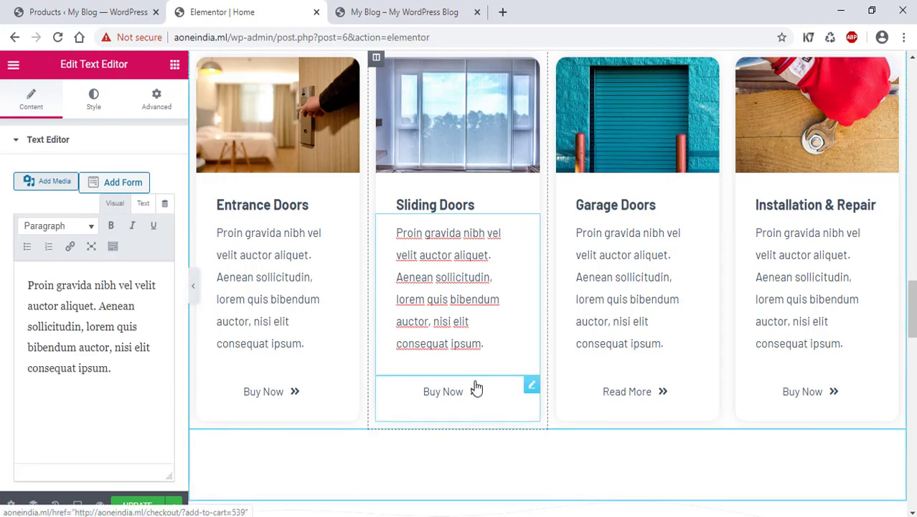
pyautogui.click(426, 200)
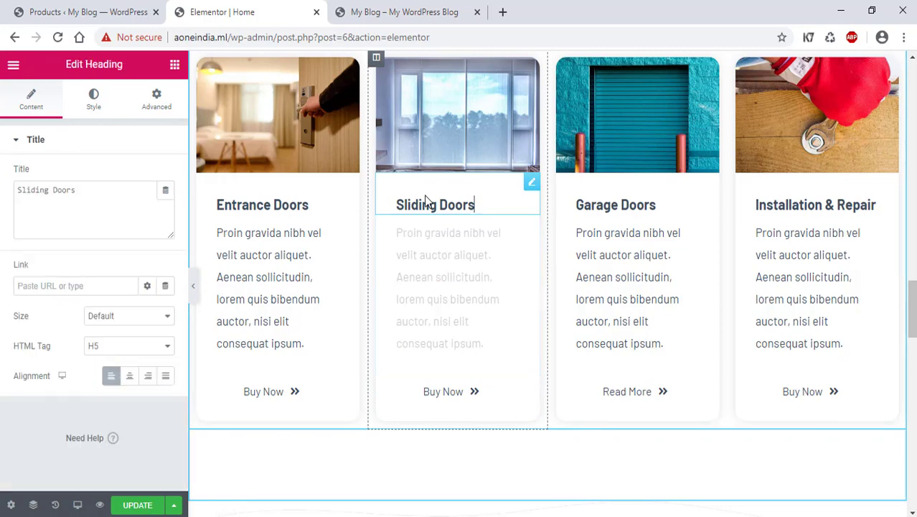
# - Open the Sliding Doors product page in a new tab and copy its regular and sale prices
pyautogui.click(127, 12)
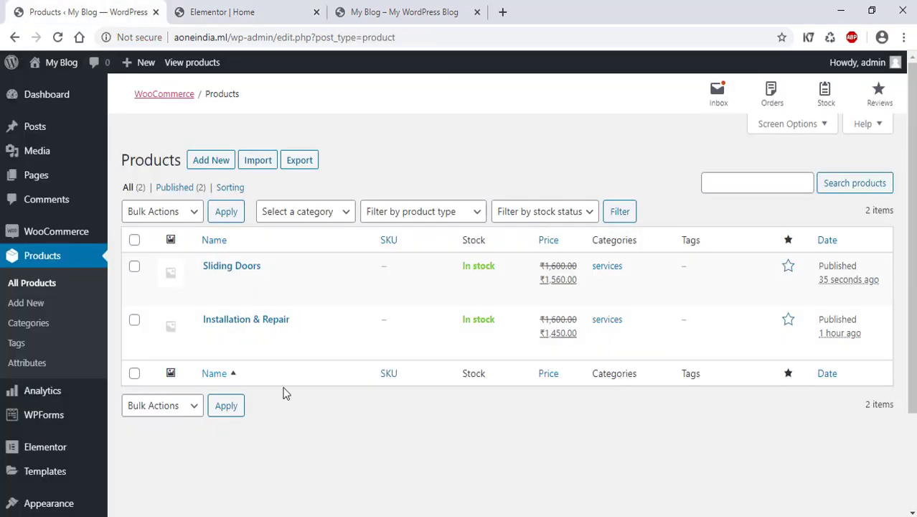
pyautogui.doubleClick(222, 281)
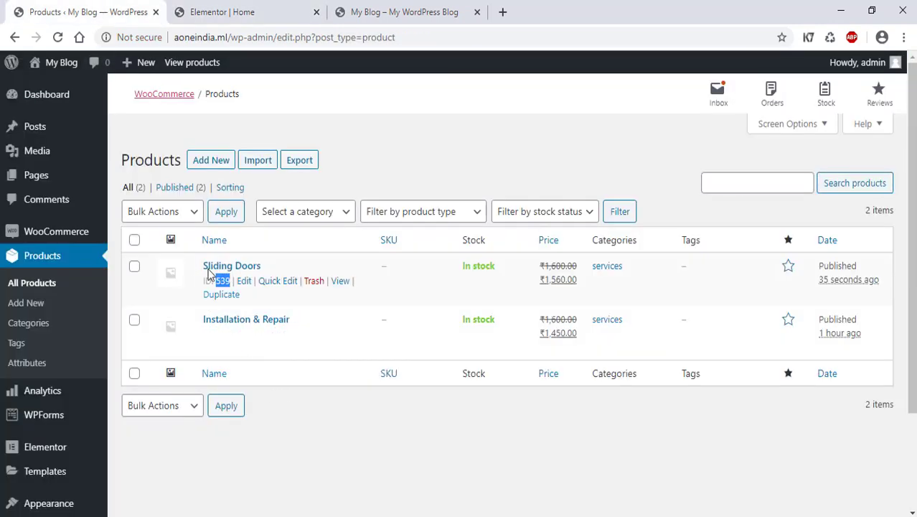
pyautogui.rightClick(340, 282)
pyautogui.click(366, 293)
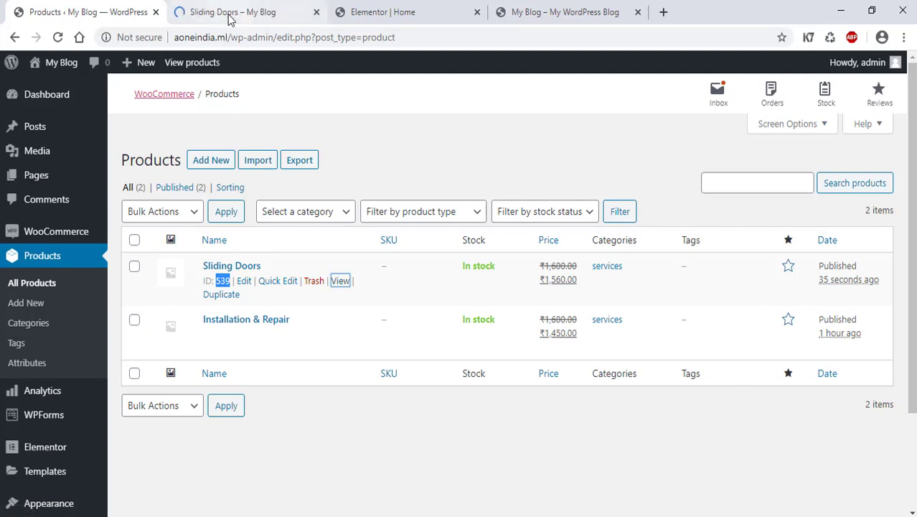
pyautogui.click(230, 19)
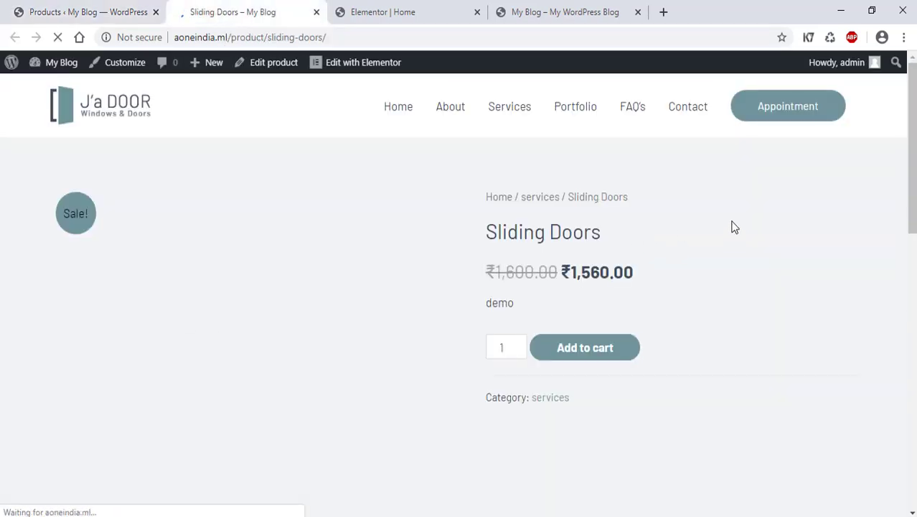
pyautogui.moveTo(489, 269); pyautogui.dragTo(655, 274)
pyautogui.rightClick(613, 278)
pyautogui.click(633, 286)
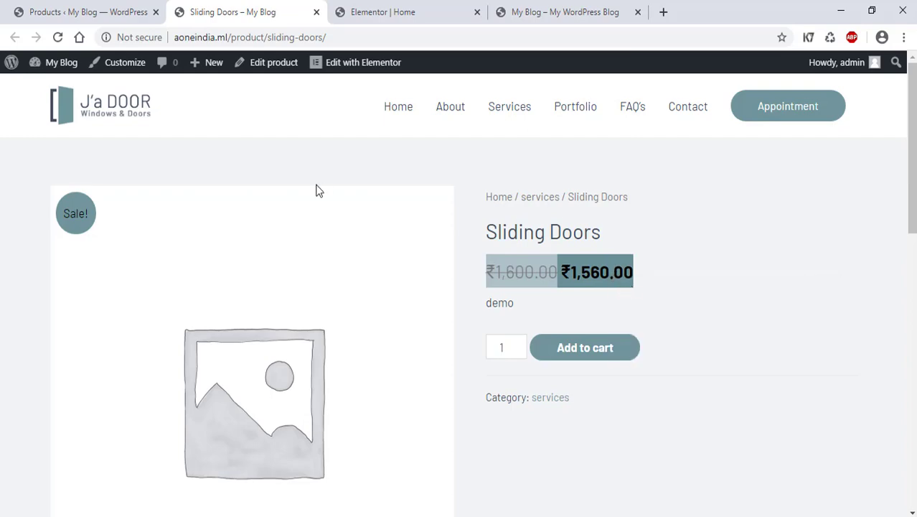
# - Paste the prices ₹1,600.00 and ₹1,560.00 on a new line below the Sliding Doors card's description in the Elementor editor
pyautogui.click(92, 20)
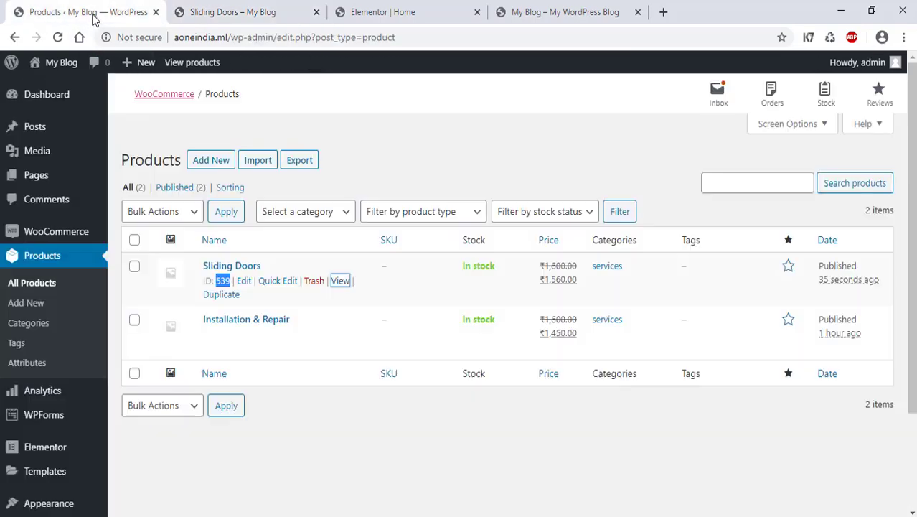
pyautogui.click(276, 15)
pyautogui.click(379, 22)
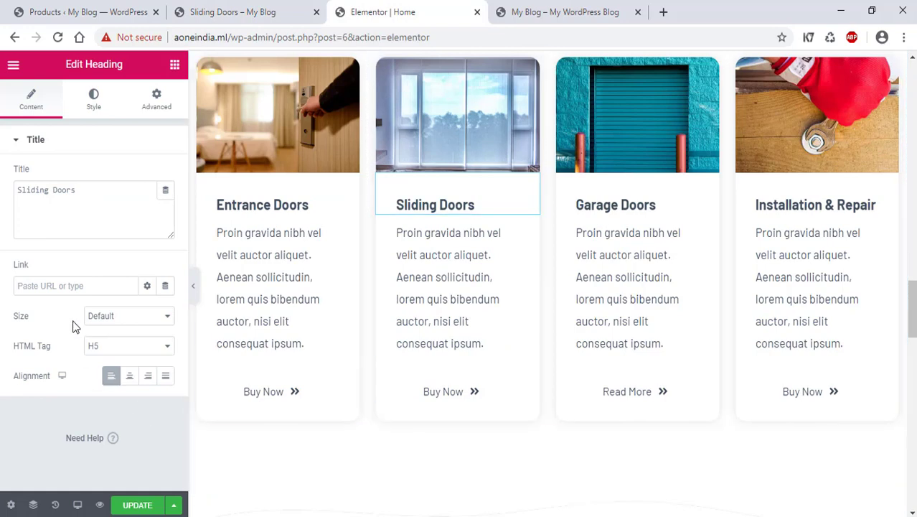
pyautogui.click(454, 338)
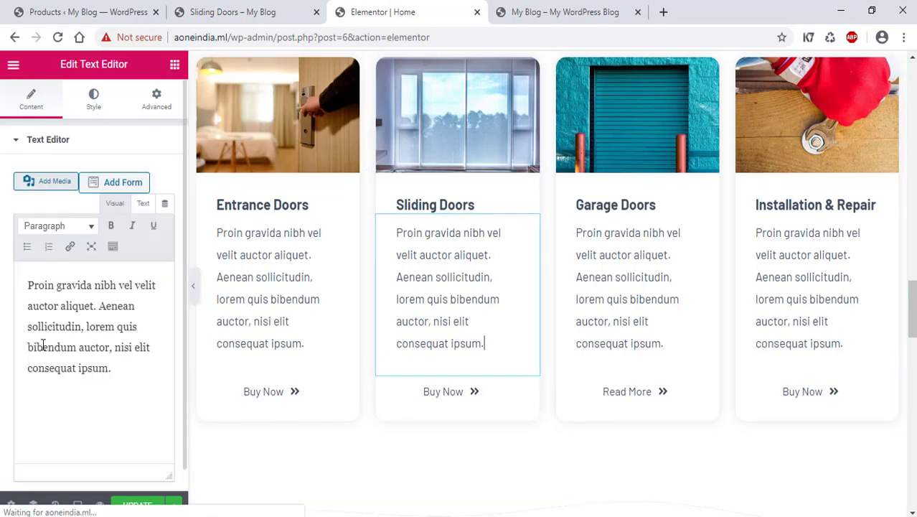
pyautogui.click(39, 396)
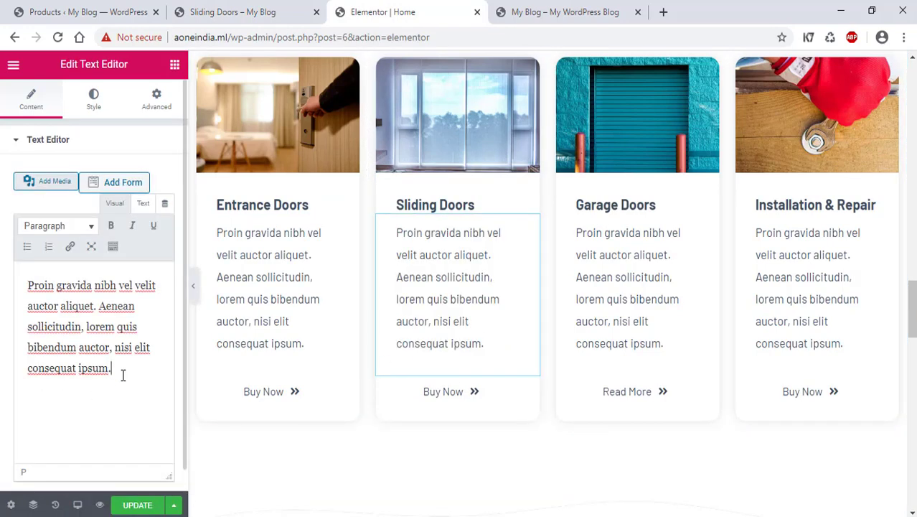
pyautogui.press('Return')
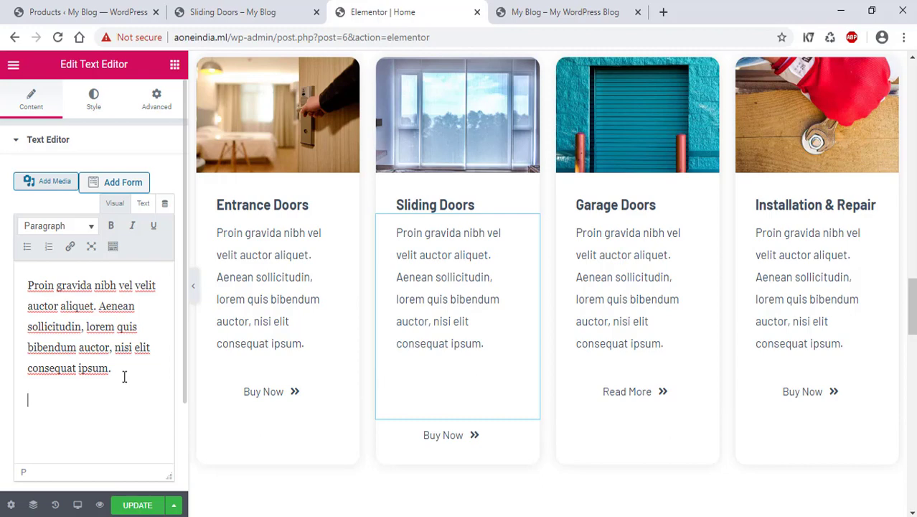
pyautogui.hotkey('ctrl', 'v')
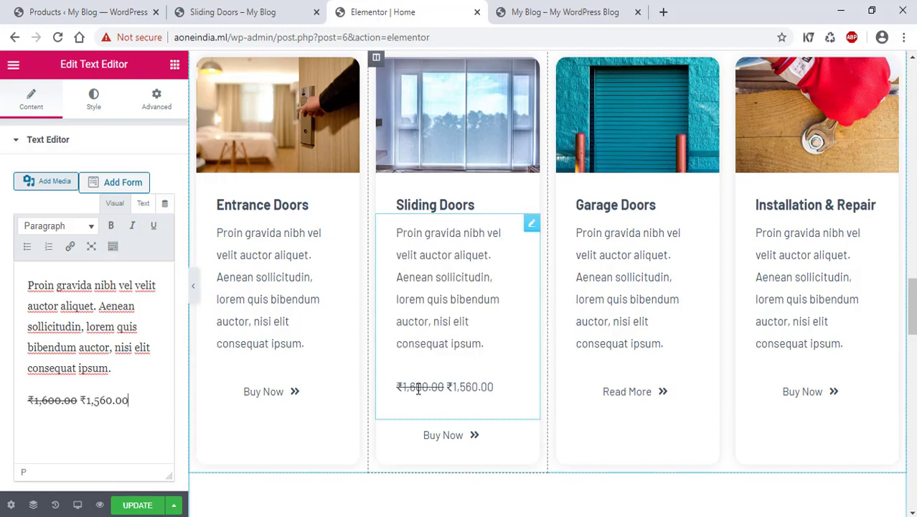
pyautogui.click(26, 399)
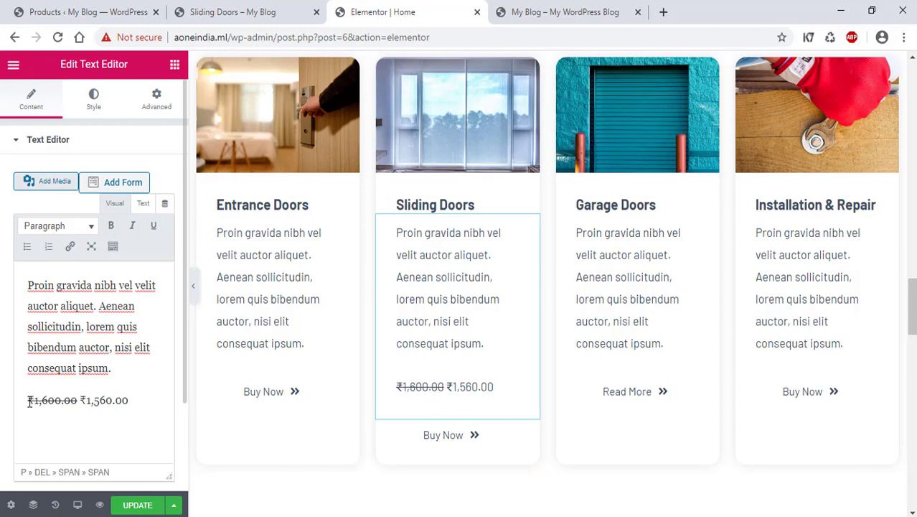
pyautogui.moveTo(29, 401); pyautogui.dragTo(146, 396)
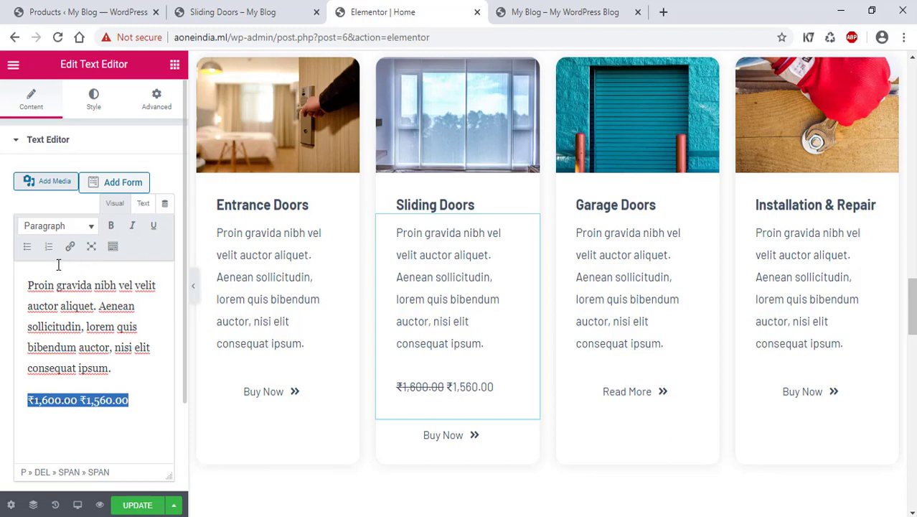
pyautogui.click(149, 407)
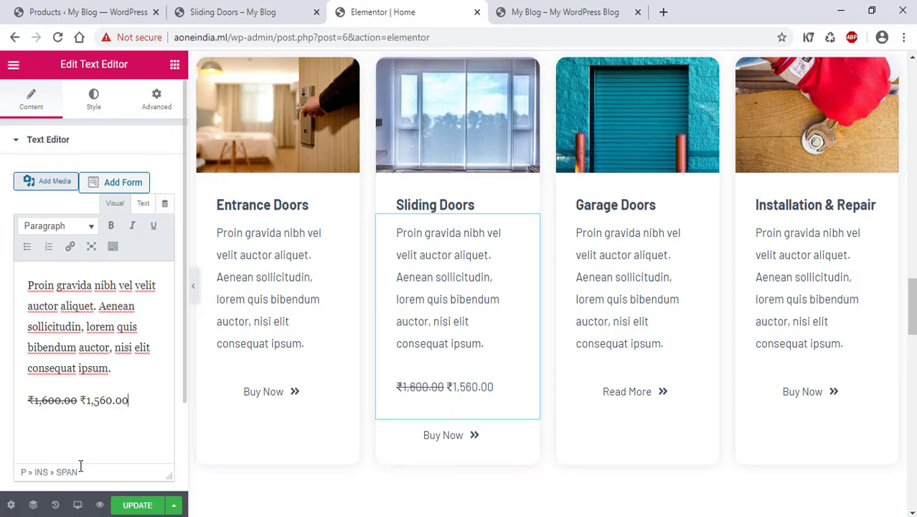
# - Update the page in Elementor and reload the live home page to check the Sliding Doors card's prices and button
pyautogui.click(136, 505)
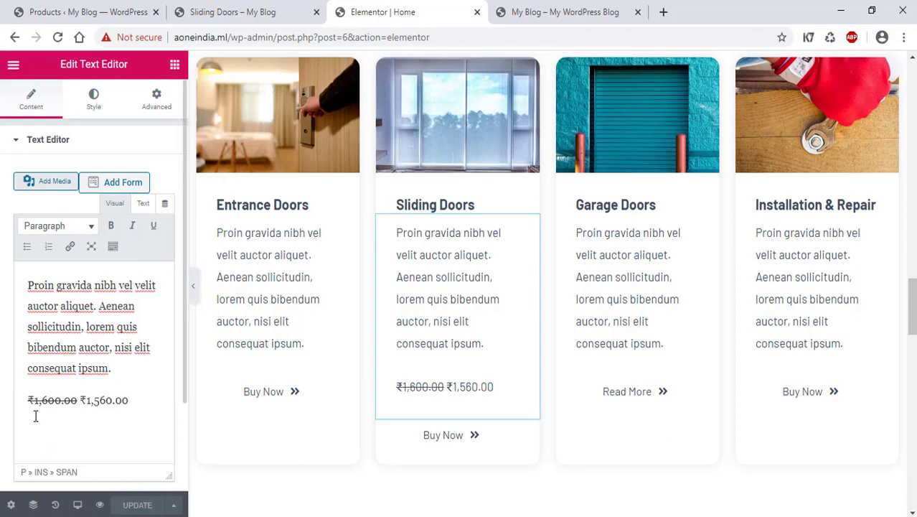
pyautogui.click(553, 22)
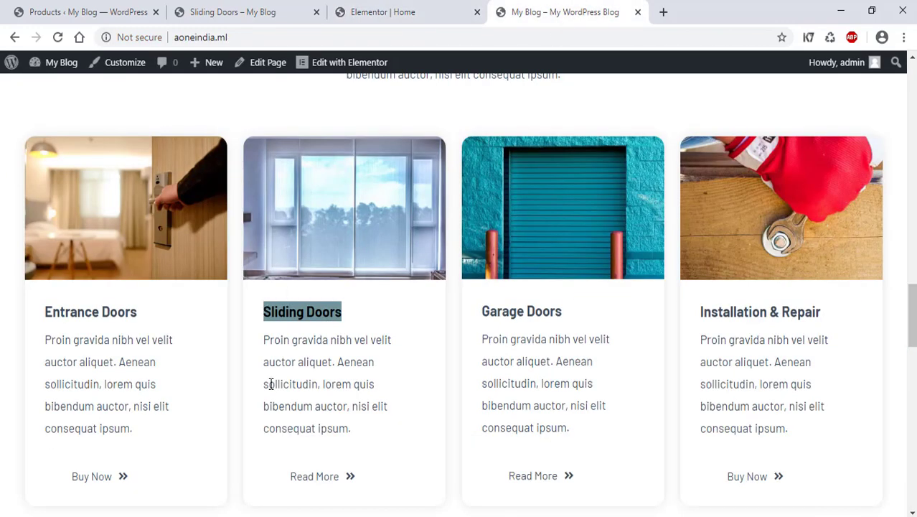
pyautogui.scroll(1, 280, 370)
pyautogui.scroll(15, 323, 194)
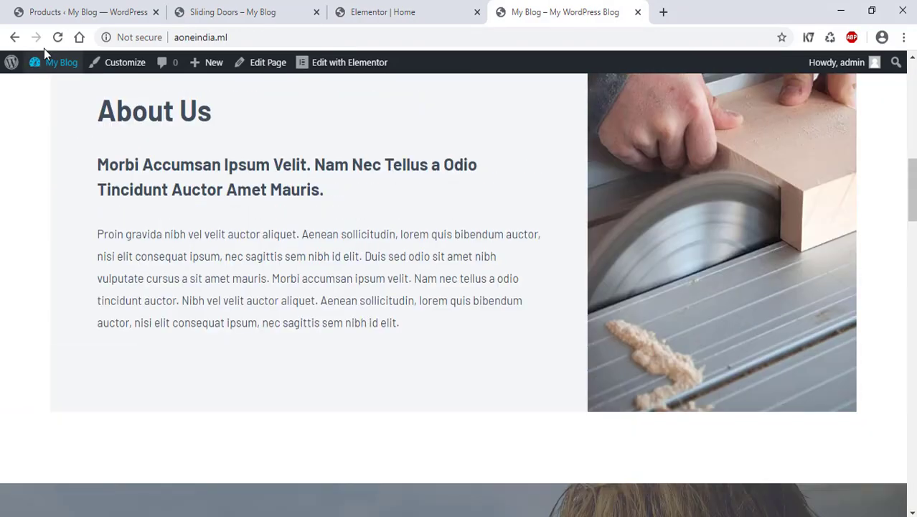
pyautogui.click(58, 37)
pyautogui.scroll(-13, 2, 249)
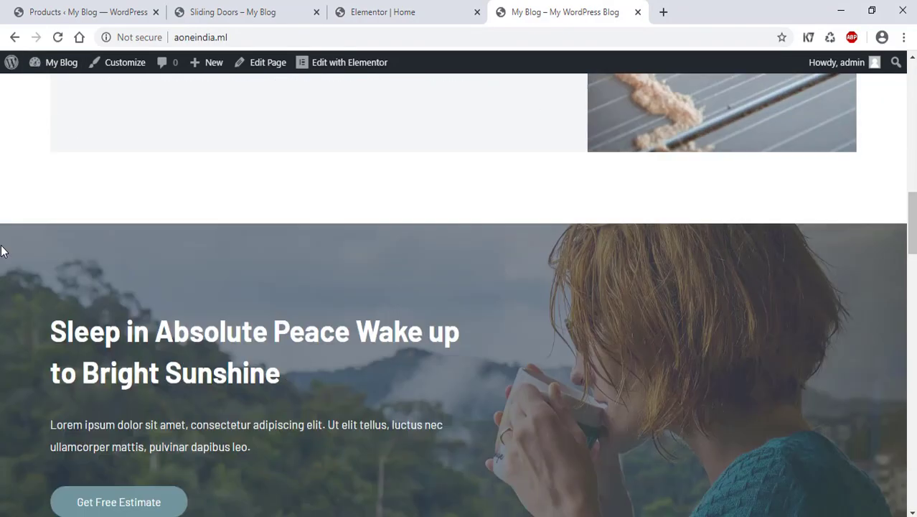
pyautogui.scroll(-2, 2, 250)
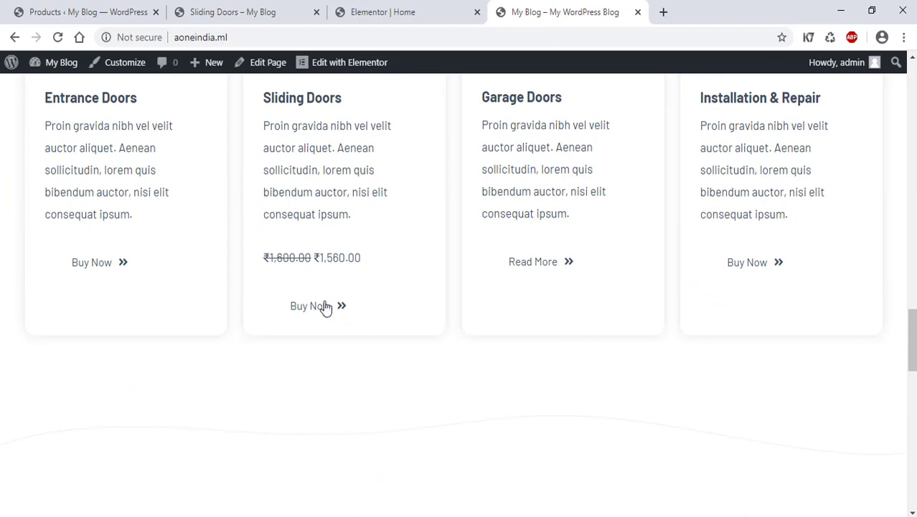
pyautogui.scroll(1, 295, 348)
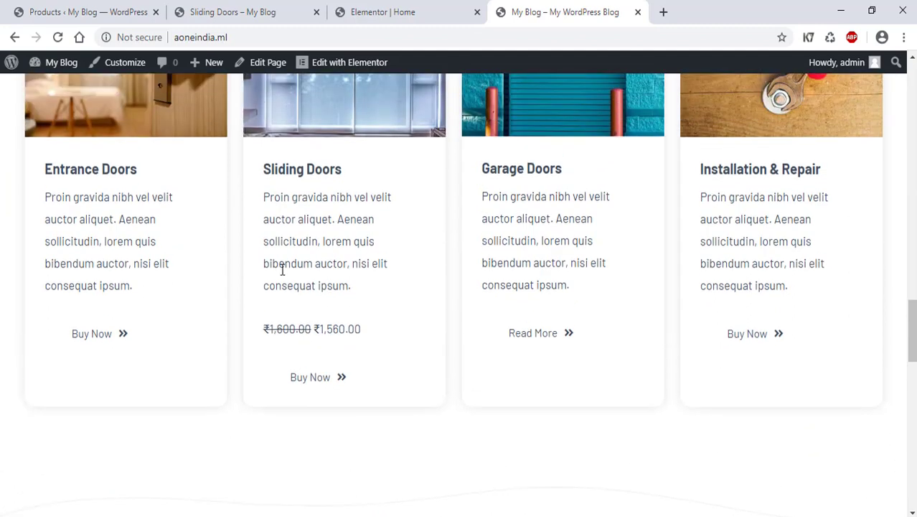
# - Follow the Sliding Doors card's Buy Now link and examine the order summary and billing form on the checkout page
pyautogui.click(317, 380)
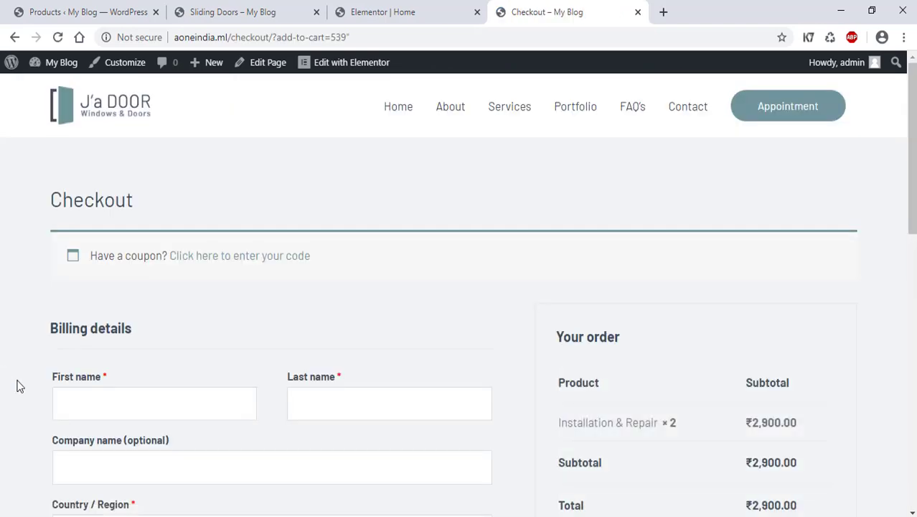
pyautogui.scroll(-1, 439, 366)
pyautogui.scroll(-3, 440, 366)
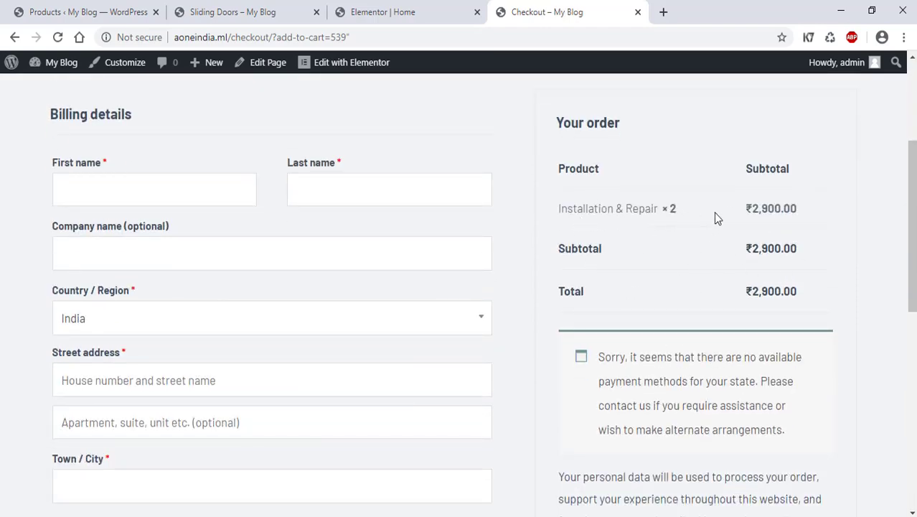
pyautogui.scroll(-4, 615, 334)
pyautogui.scroll(-1, 602, 296)
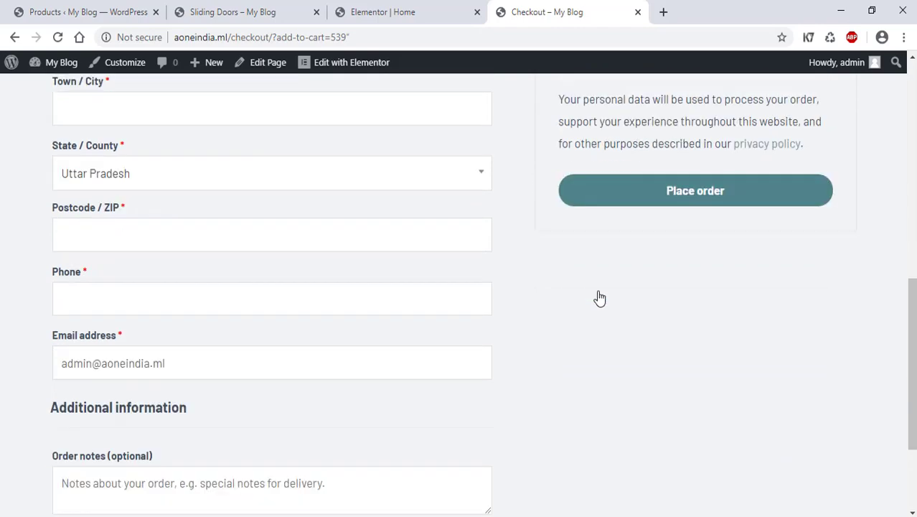
pyautogui.scroll(-2, 600, 298)
pyautogui.scroll(10, 591, 301)
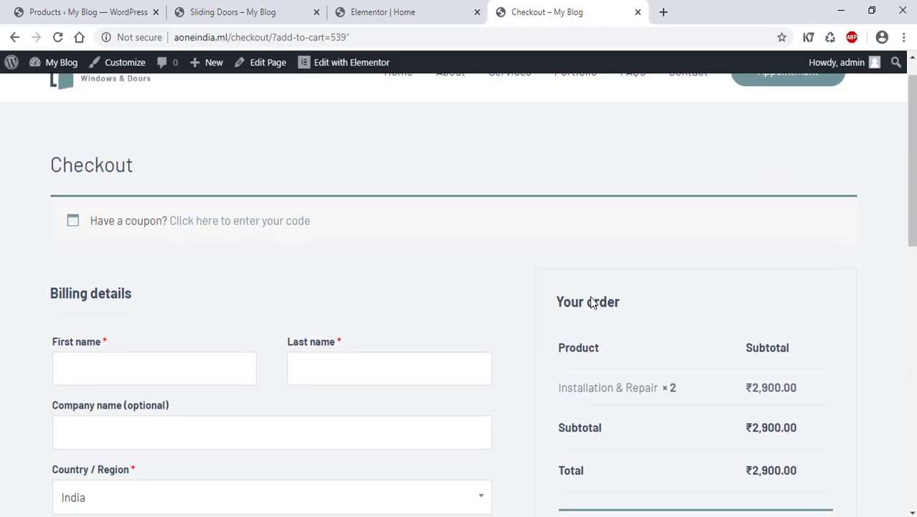
pyautogui.scroll(1, 592, 302)
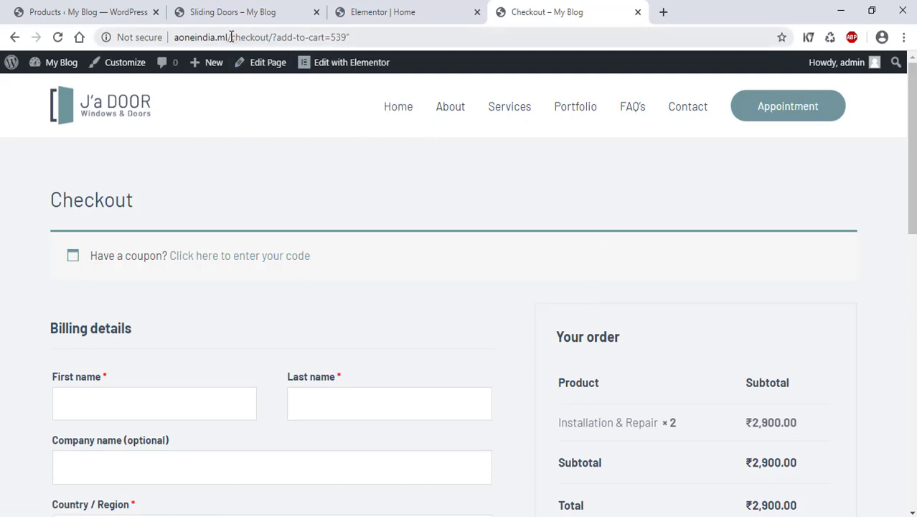
# - Open the site's cart page at aoneindia.ml/cart and remove the Installation & Repair product from the cart
pyautogui.moveTo(230, 37)
pyautogui.mouseDown()
pyautogui.moveTo(348, 38)
pyautogui.moveTo(231, 38)
pyautogui.mouseUp()
pyautogui.write('cart')
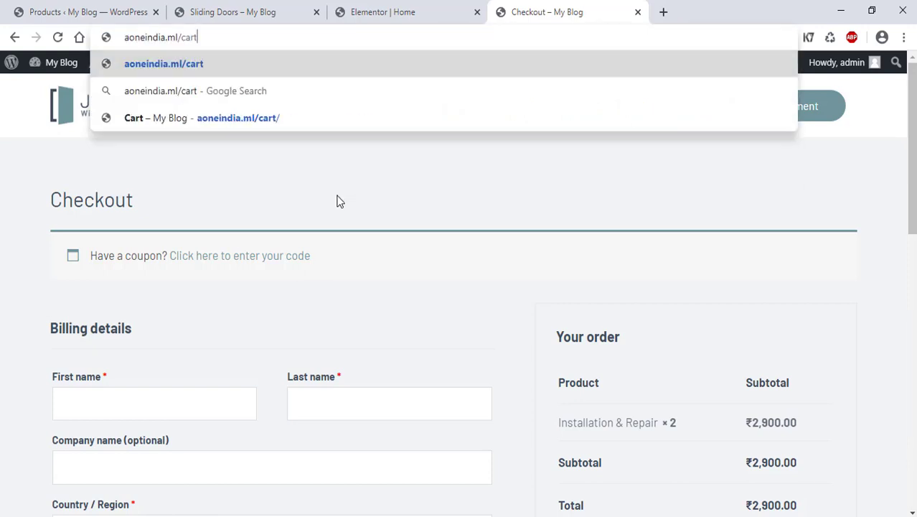
pyautogui.press('Return')
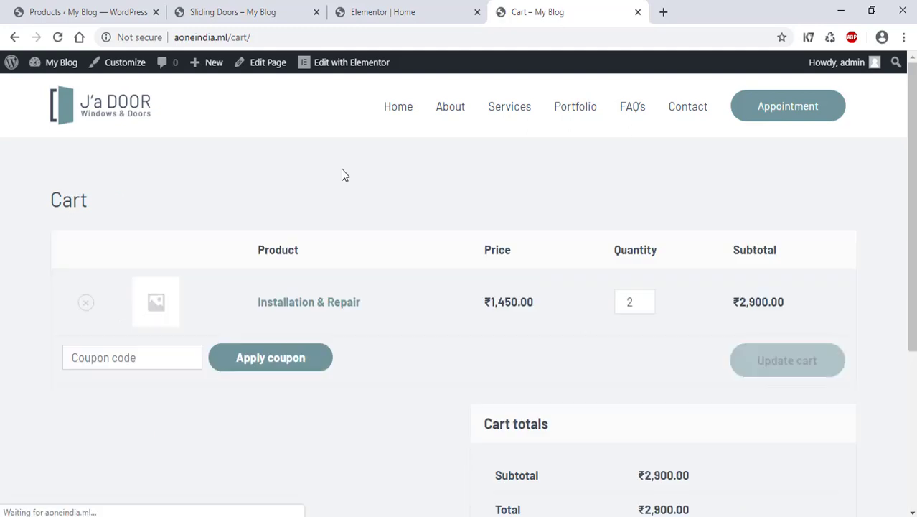
pyautogui.scroll(-1, 256, 260)
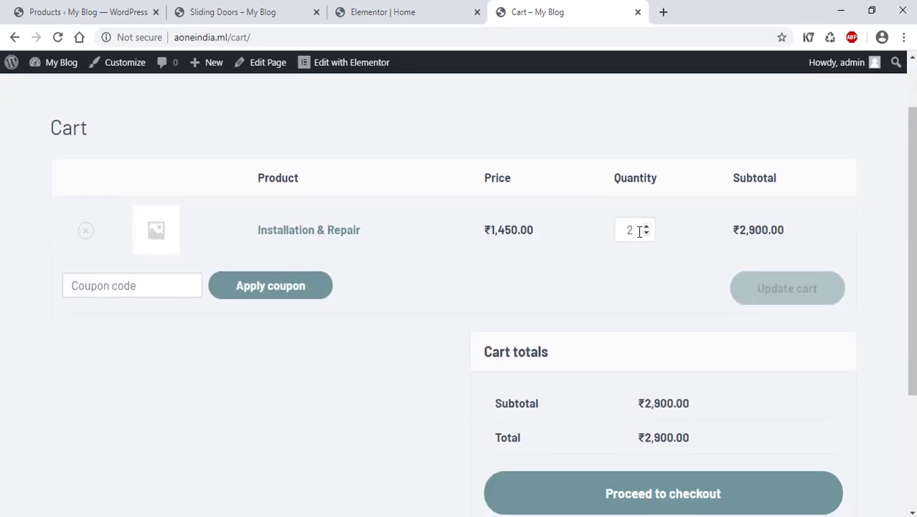
pyautogui.scroll(-1, 460, 270)
pyautogui.scroll(2, 402, 265)
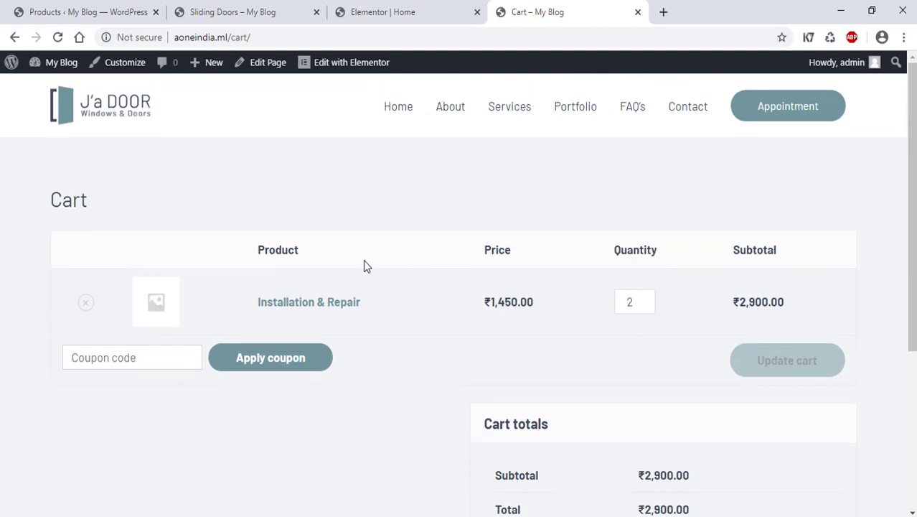
pyautogui.click(85, 302)
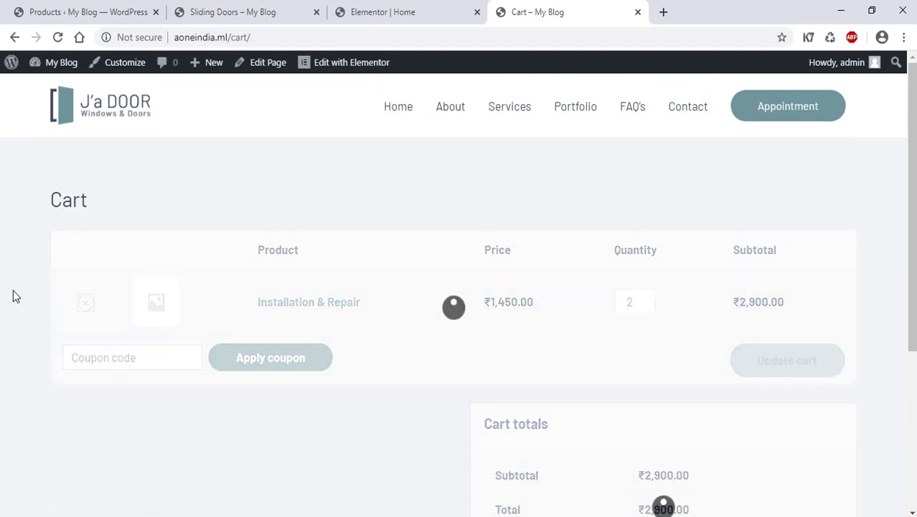
pyautogui.scroll(1, 215, 287)
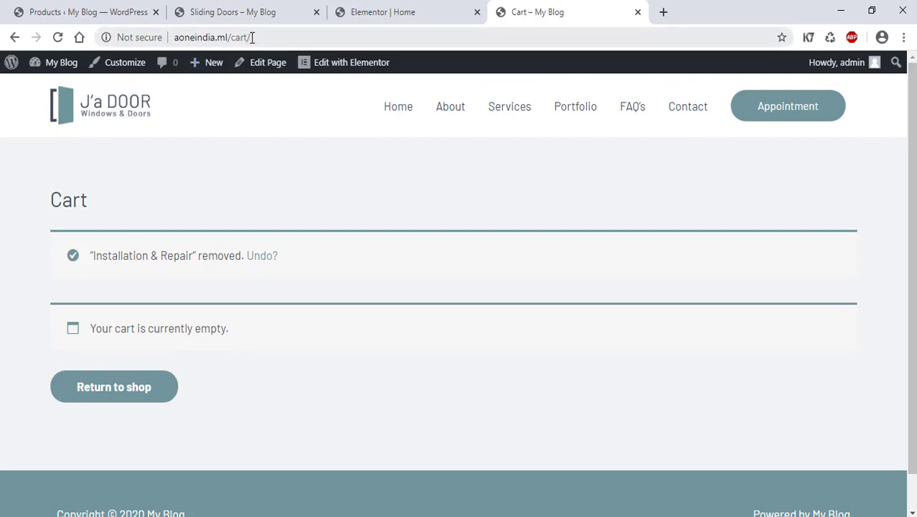
# - Return from the cart to the site's home page and go to the service cards
pyautogui.moveTo(251, 38); pyautogui.dragTo(223, 39)
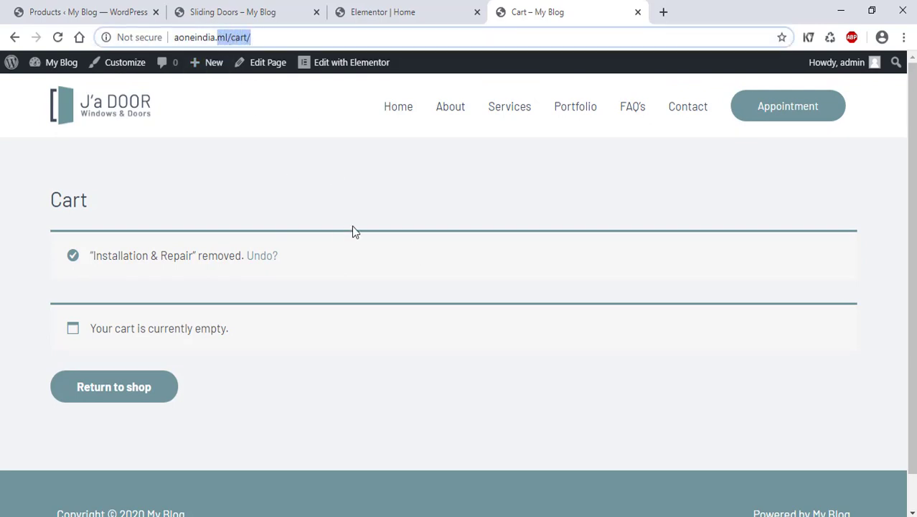
pyautogui.click(362, 216)
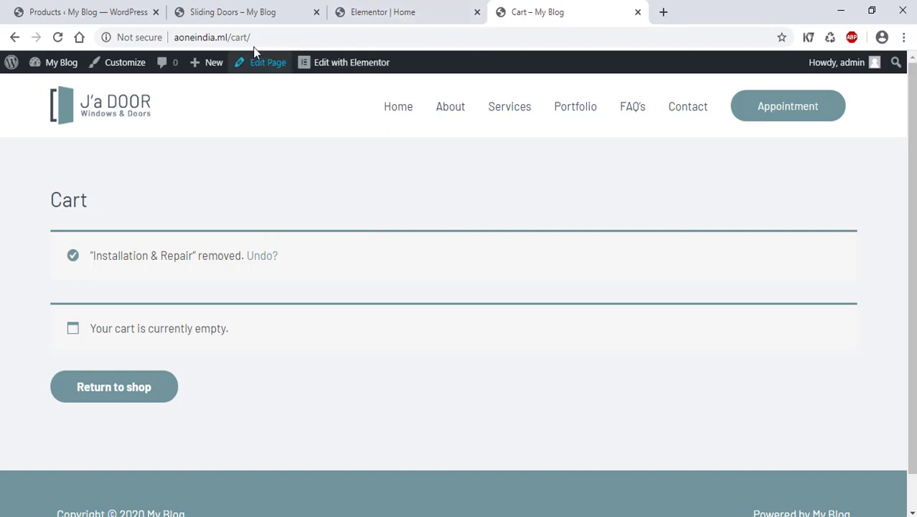
pyautogui.click(109, 119)
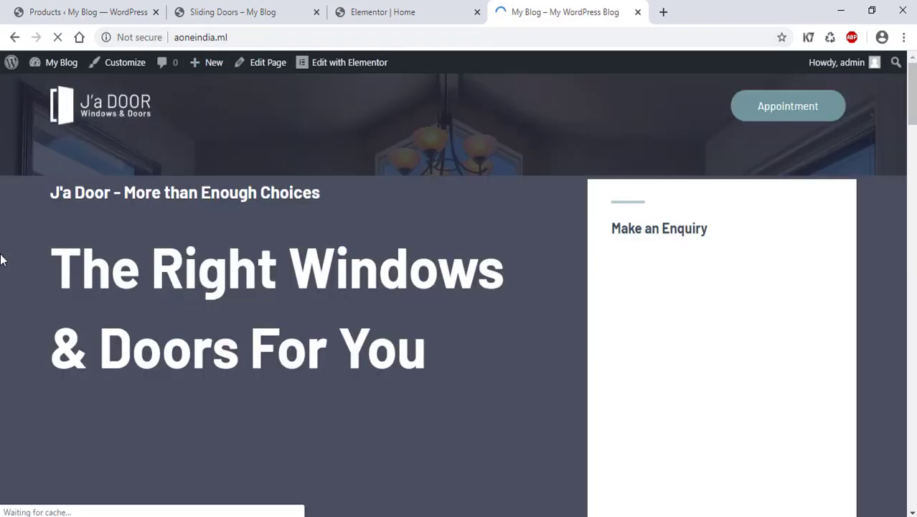
pyautogui.scroll(-20, 607, 358)
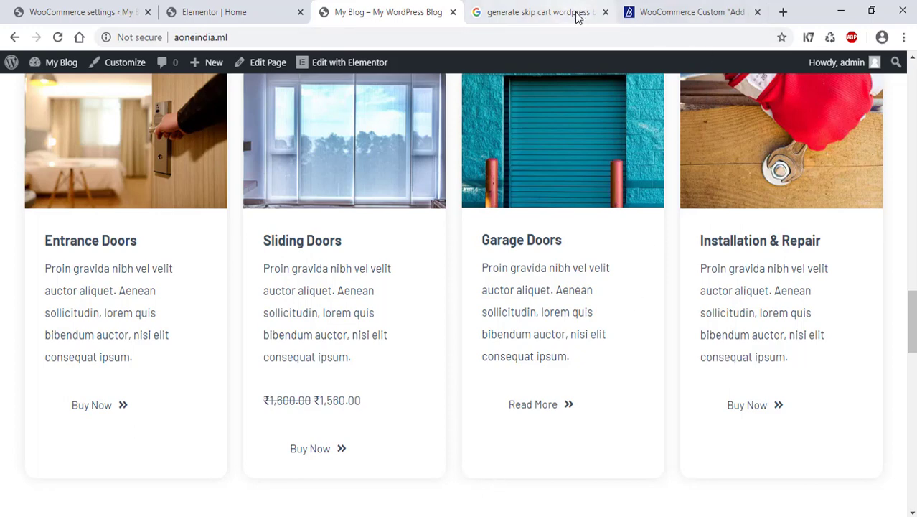
# - Close the skip-cart search results and the WooCommerce add-to-cart guide, and reload the site's home page
pyautogui.click(606, 14)
pyautogui.click(608, 16)
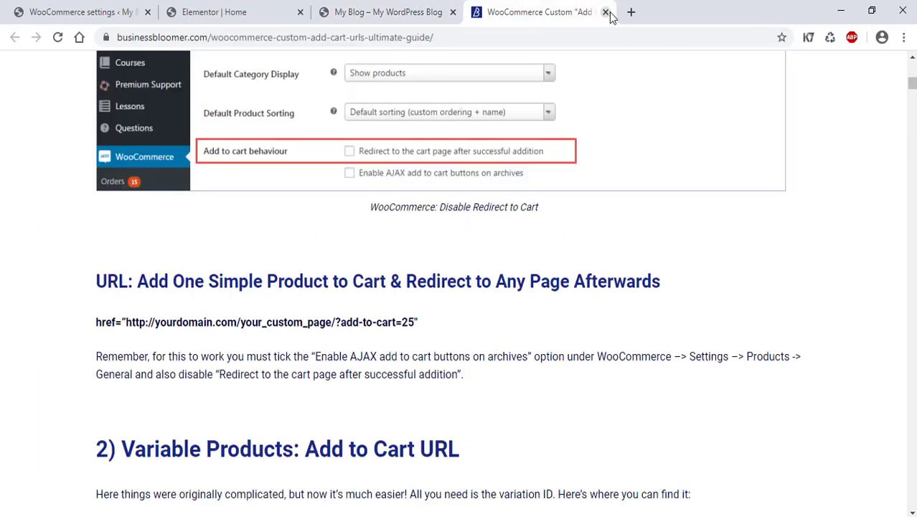
pyautogui.click(608, 14)
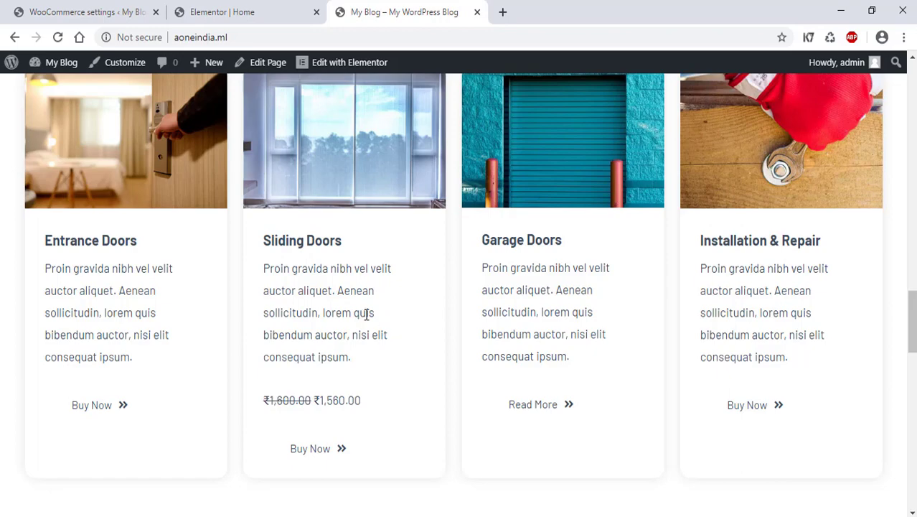
pyautogui.scroll(20, 366, 314)
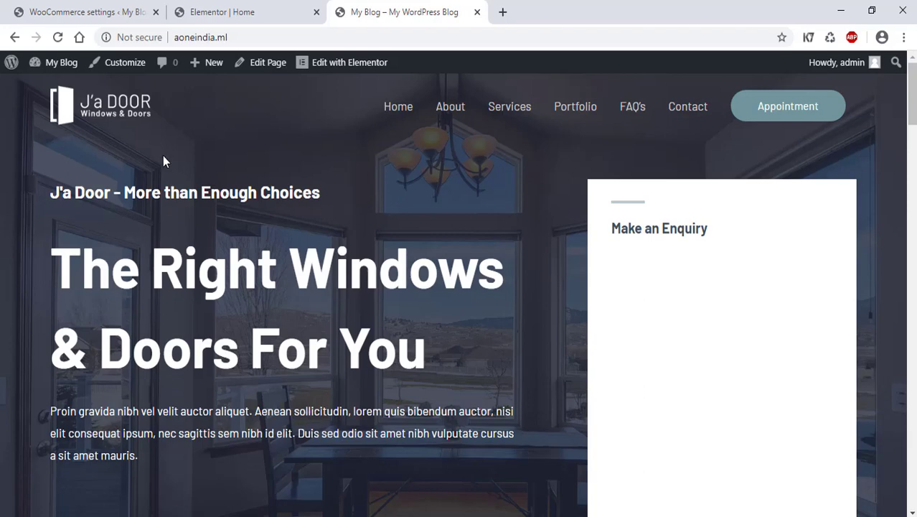
pyautogui.click(113, 117)
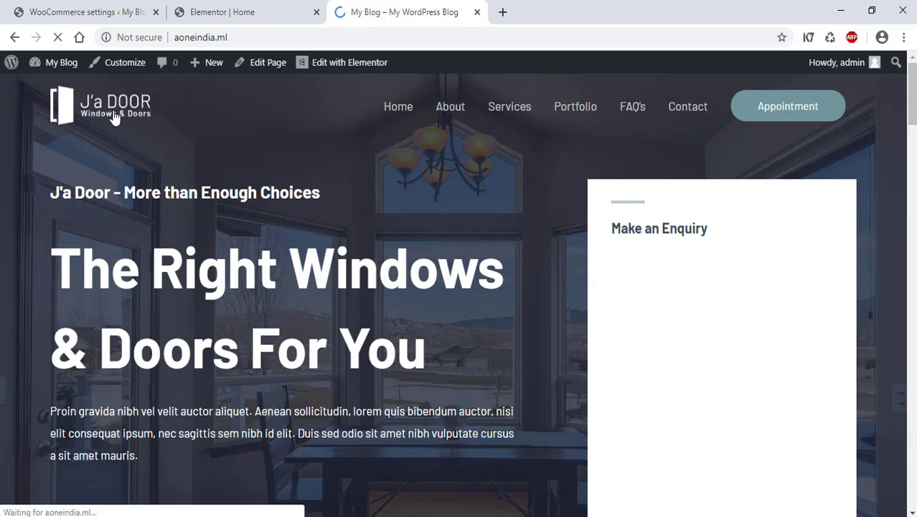
# - Enable AJAX add to cart buttons on archives in the WooCommerce product settings and save the changes
pyautogui.click(93, 12)
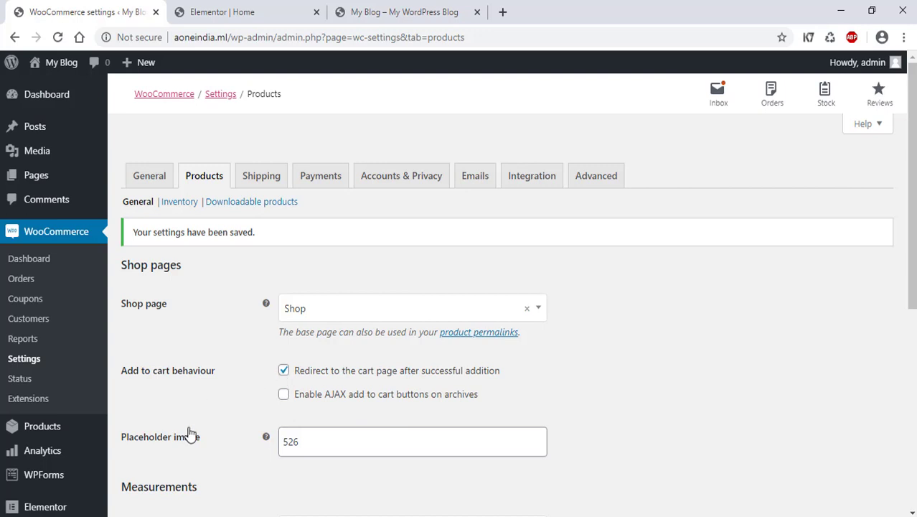
pyautogui.click(284, 394)
pyautogui.scroll(-5, 235, 395)
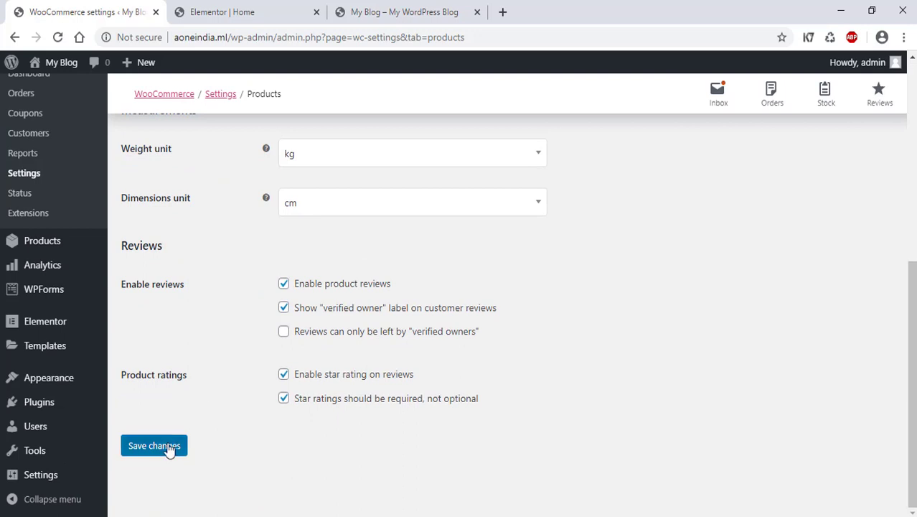
pyautogui.click(169, 449)
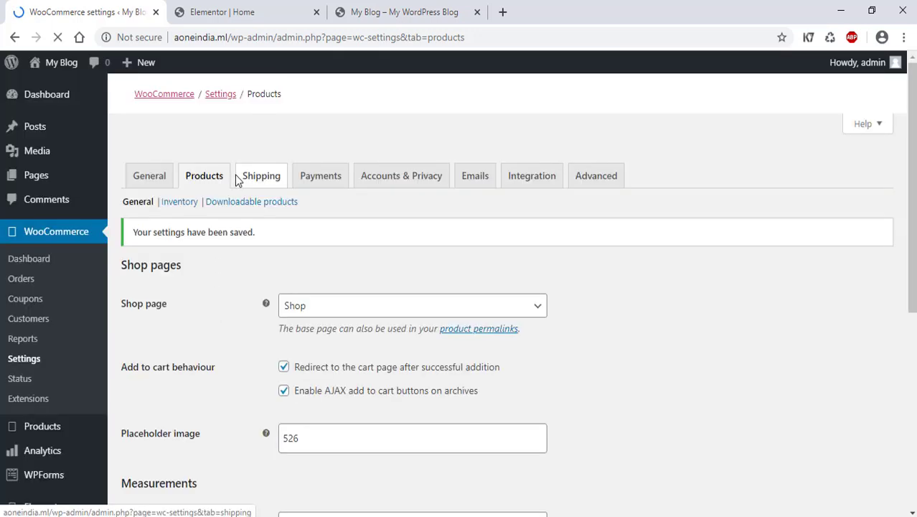
# - Test the Sliding Doors Buy Now link from the reloaded home page and remove Installation & Repair from the cart
pyautogui.click(239, 10)
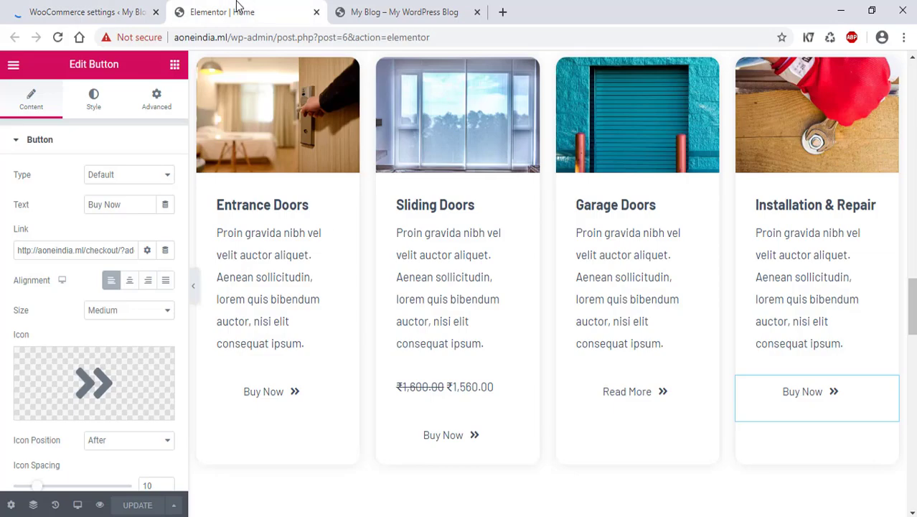
pyautogui.click(402, 12)
pyautogui.click(110, 115)
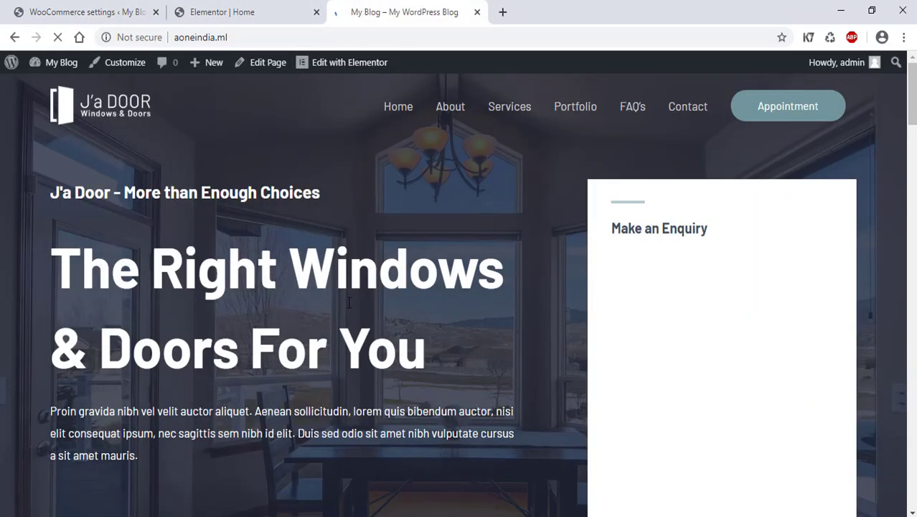
pyautogui.scroll(-20, 352, 305)
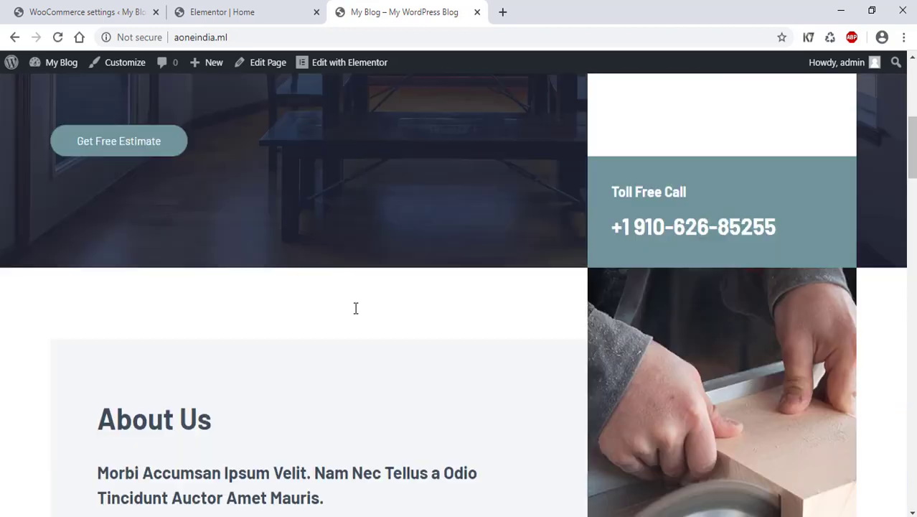
pyautogui.scroll(3, 361, 332)
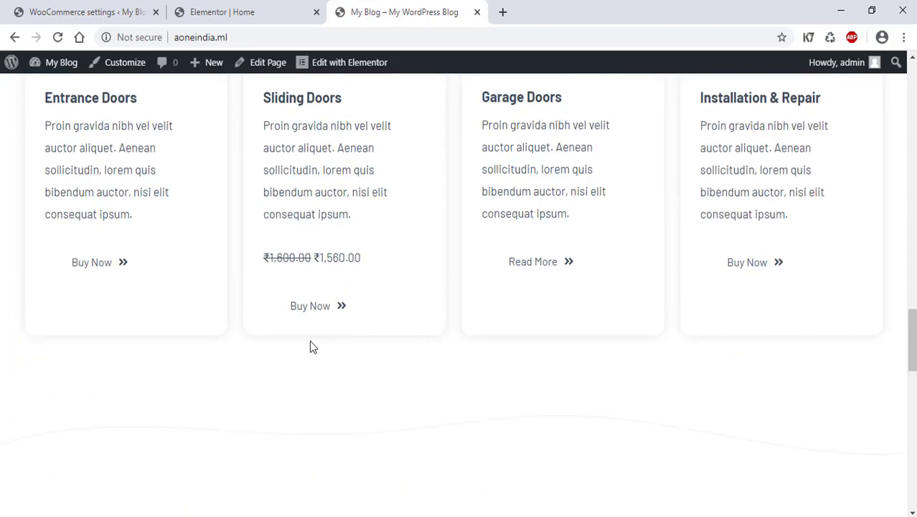
pyautogui.click(311, 307)
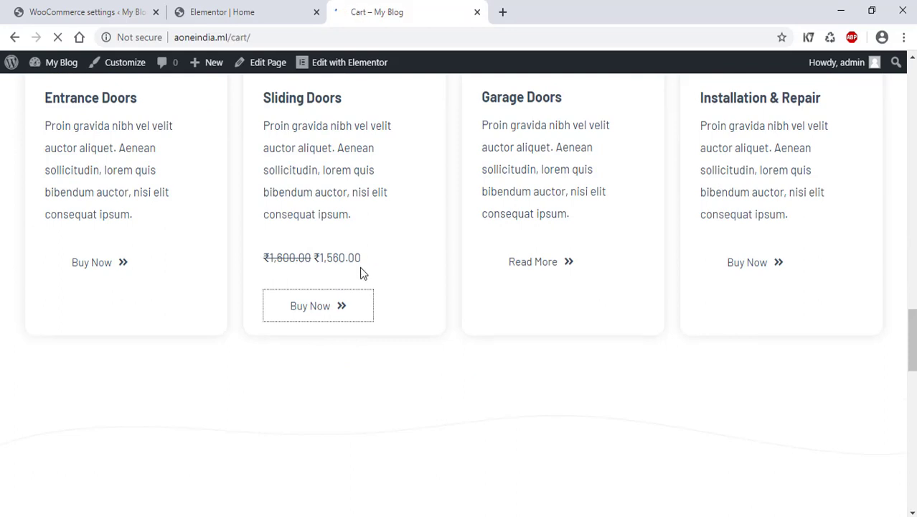
pyautogui.scroll(-1, 323, 238)
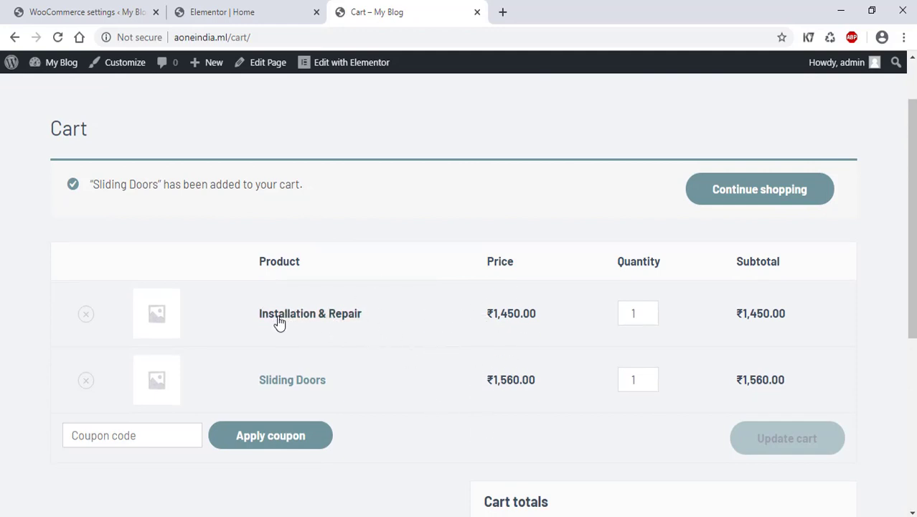
pyautogui.click(85, 314)
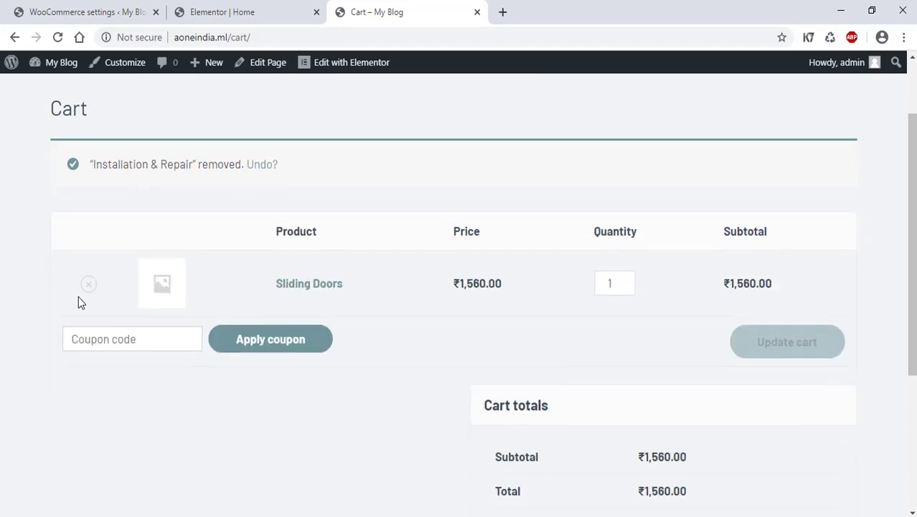
# - Remove Sliding Doors from the cart and go back to the service cards on the site's home page
pyautogui.click(86, 269)
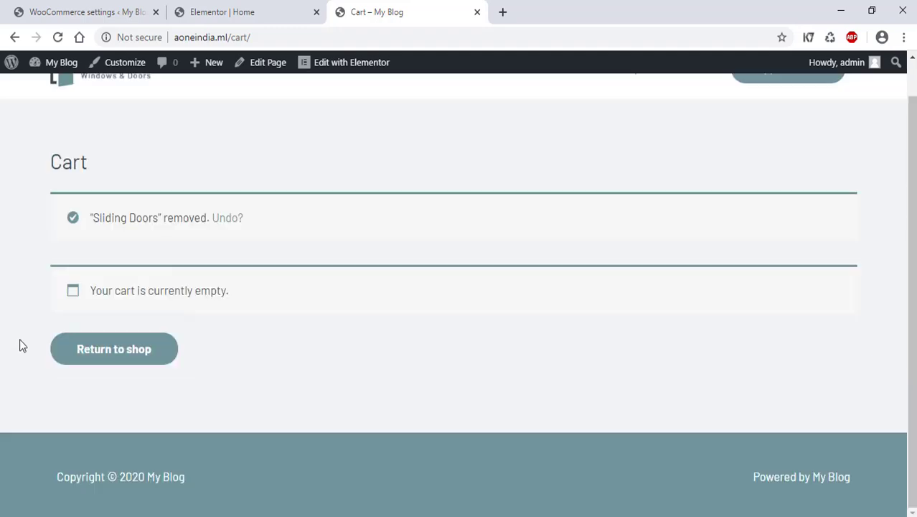
pyautogui.scroll(1, 44, 331)
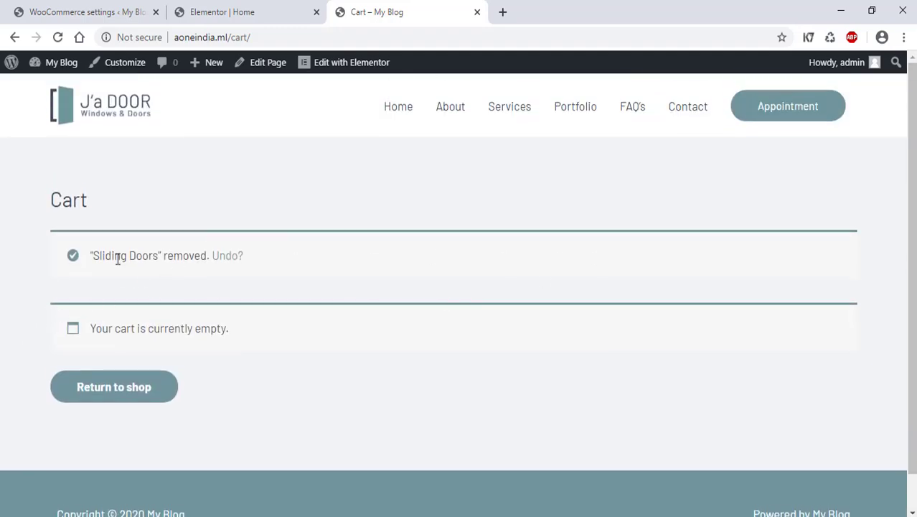
pyautogui.hotkey('alt', 'Left')
pyautogui.scroll(-8, 567, 384)
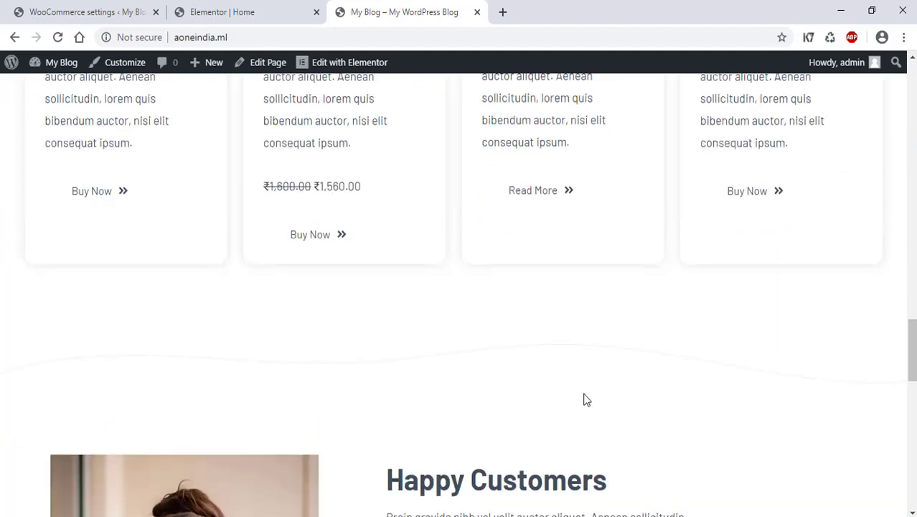
# - Test the Installation & Repair Buy Now link and review the resulting cart down to its totals
pyautogui.scroll(3, 718, 431)
pyautogui.click(757, 416)
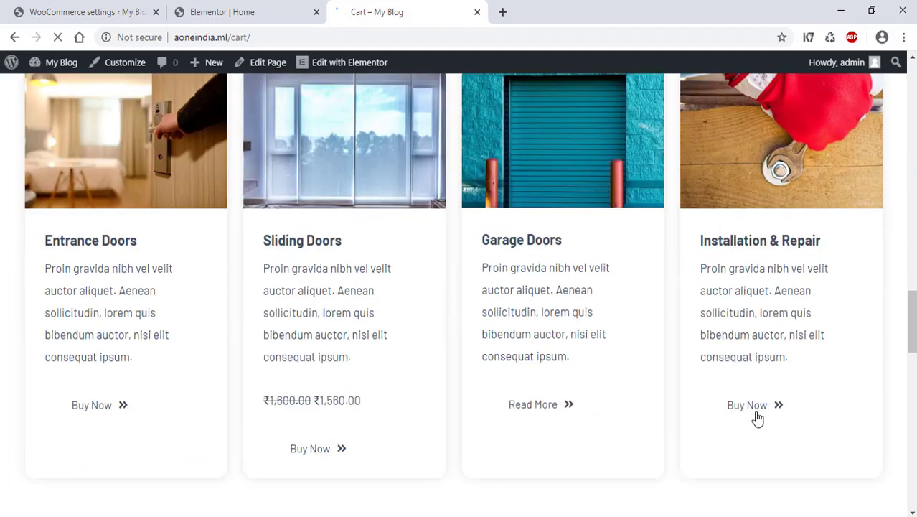
pyautogui.scroll(-1, 431, 366)
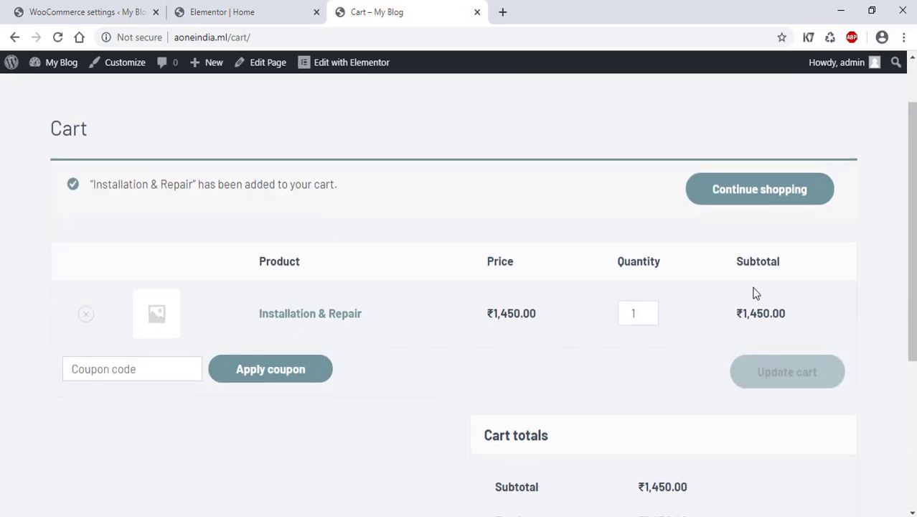
pyautogui.scroll(-4, 363, 395)
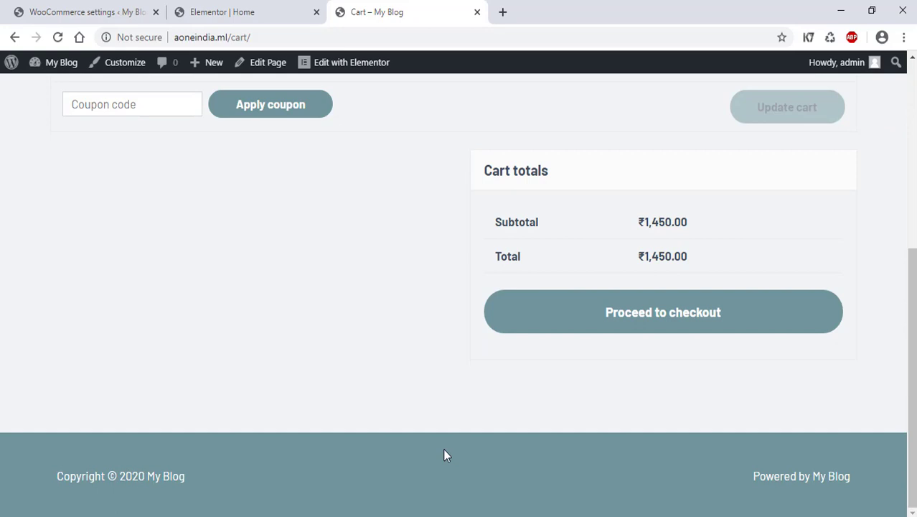
# - Proceed to checkout with Installation & Repair and examine the checkout page's web address
pyautogui.click(641, 322)
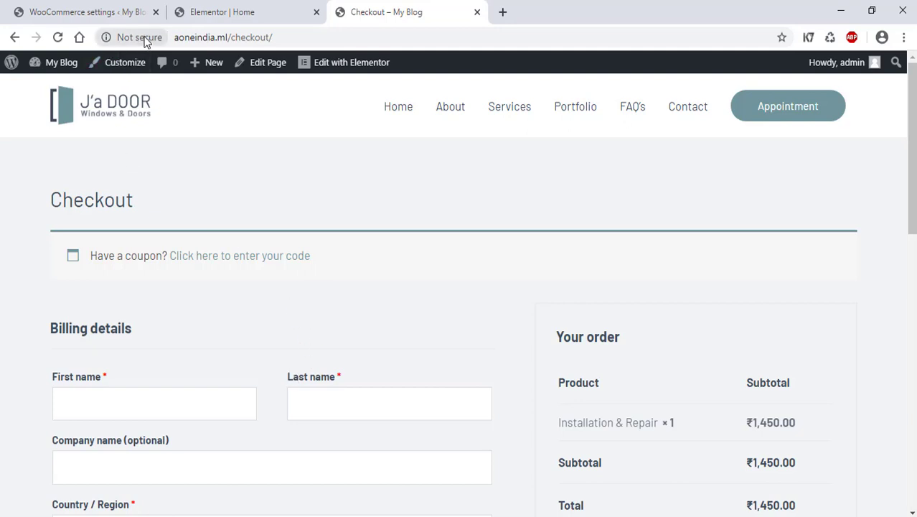
pyautogui.click(180, 41)
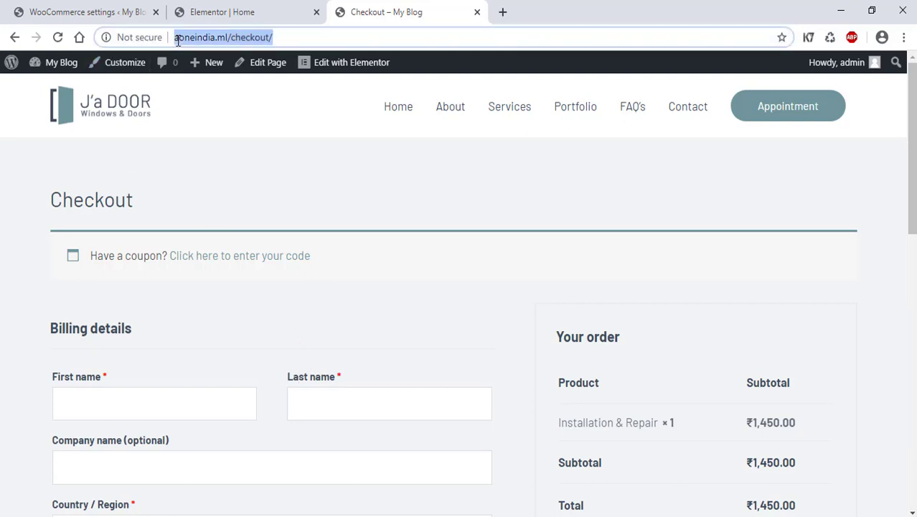
pyautogui.click(301, 207)
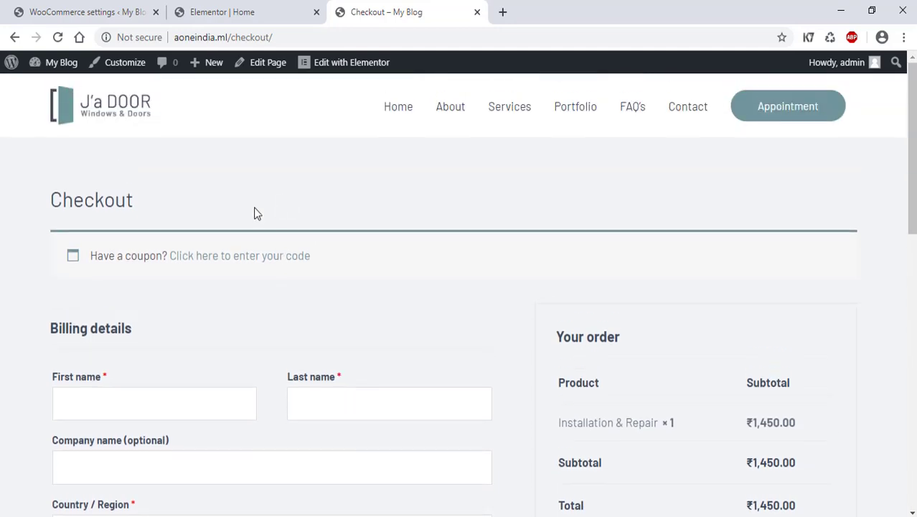
# - Return to the site's home page and follow the Buy Now link on the Sliding Doors service card
pyautogui.click(97, 117)
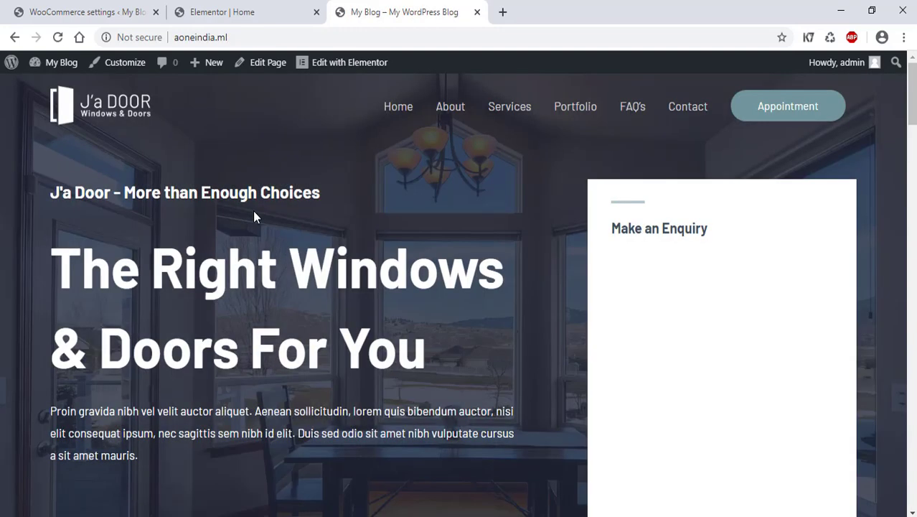
pyautogui.scroll(-10, 253, 210)
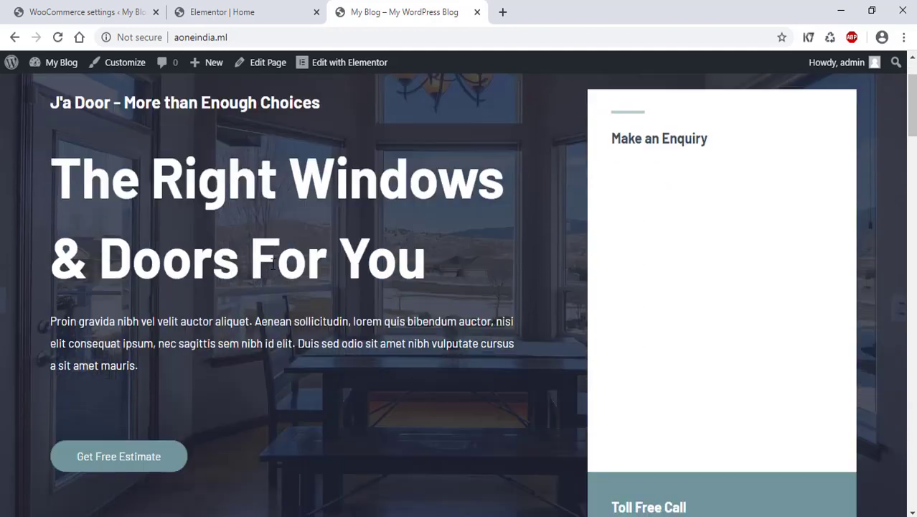
pyautogui.scroll(-12, 313, 247)
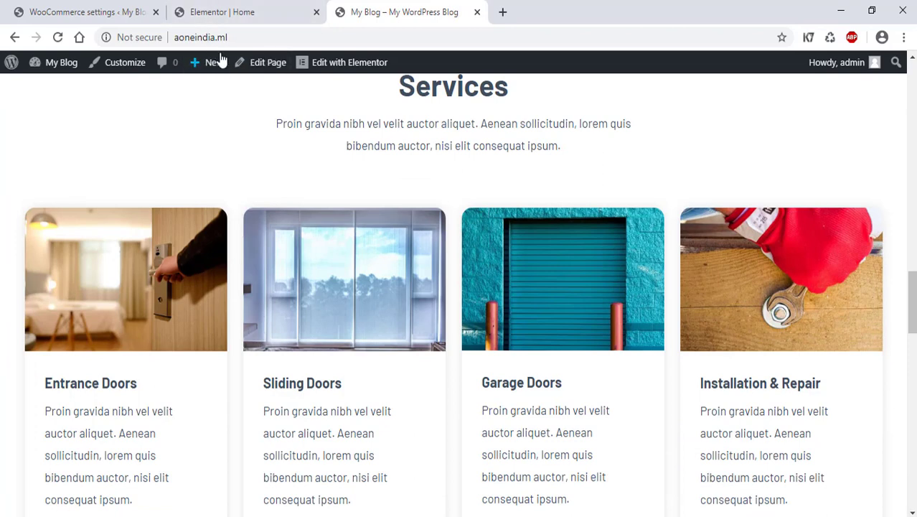
pyautogui.scroll(-2, 311, 219)
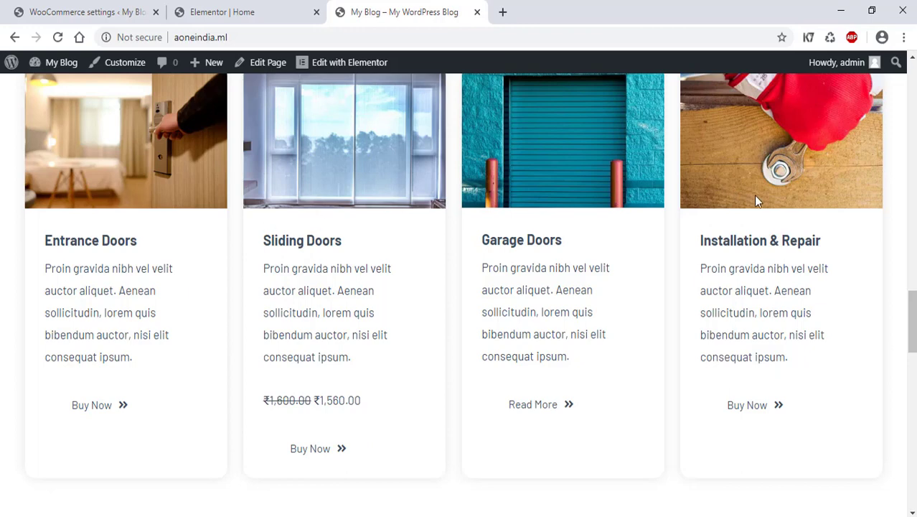
pyautogui.scroll(-1, 359, 359)
pyautogui.click(316, 380)
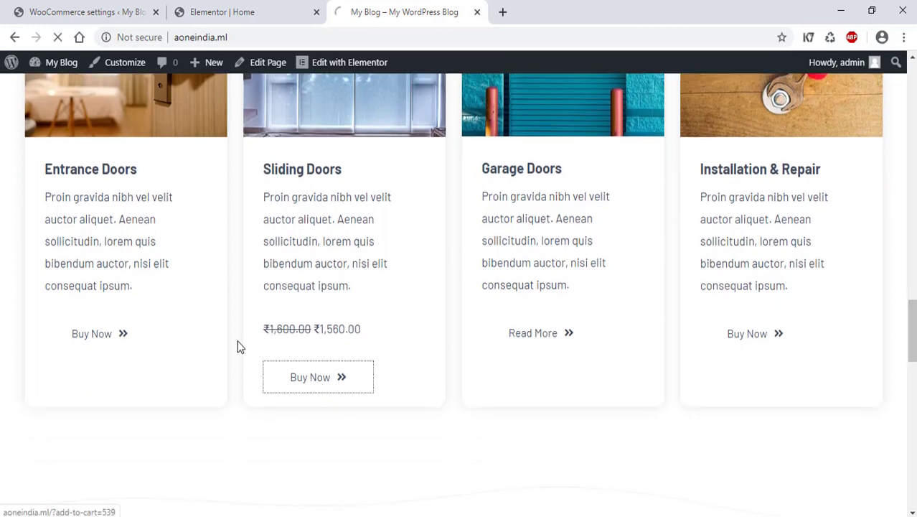